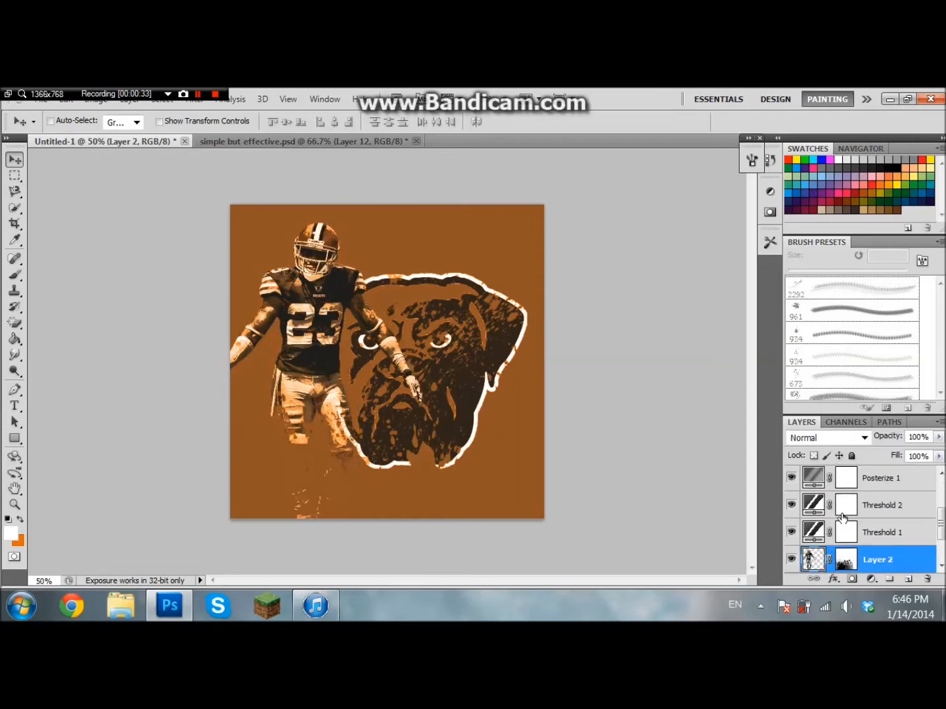
- Examine the Gradient Map 2 adjustment and compare its effect on the orange artwork with Reverse off and on
scroll(837, 519, up, 3)
click(901, 477)
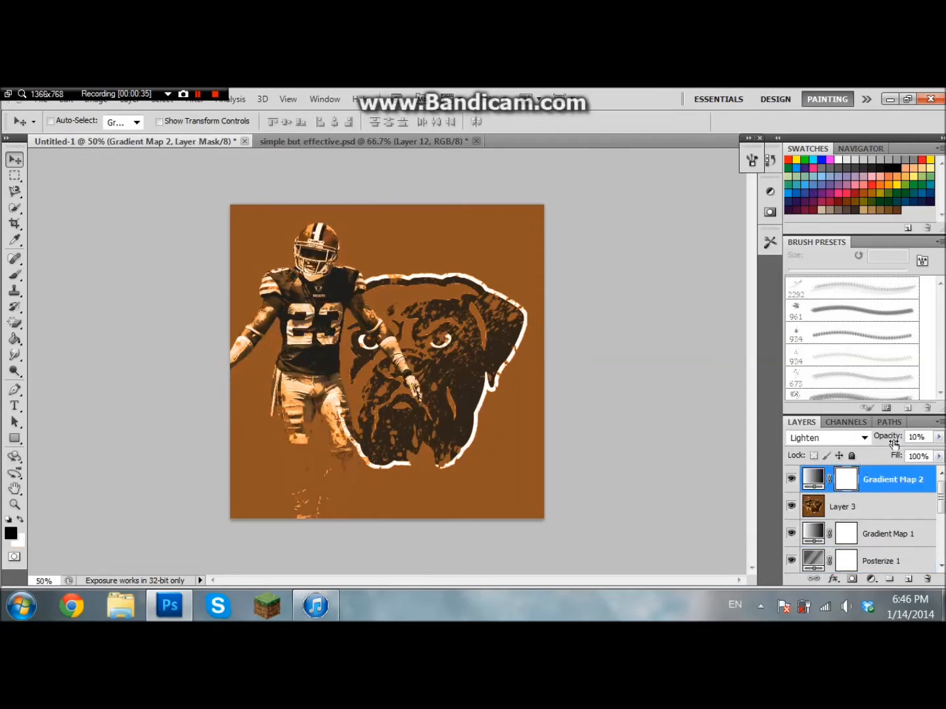
click(821, 478)
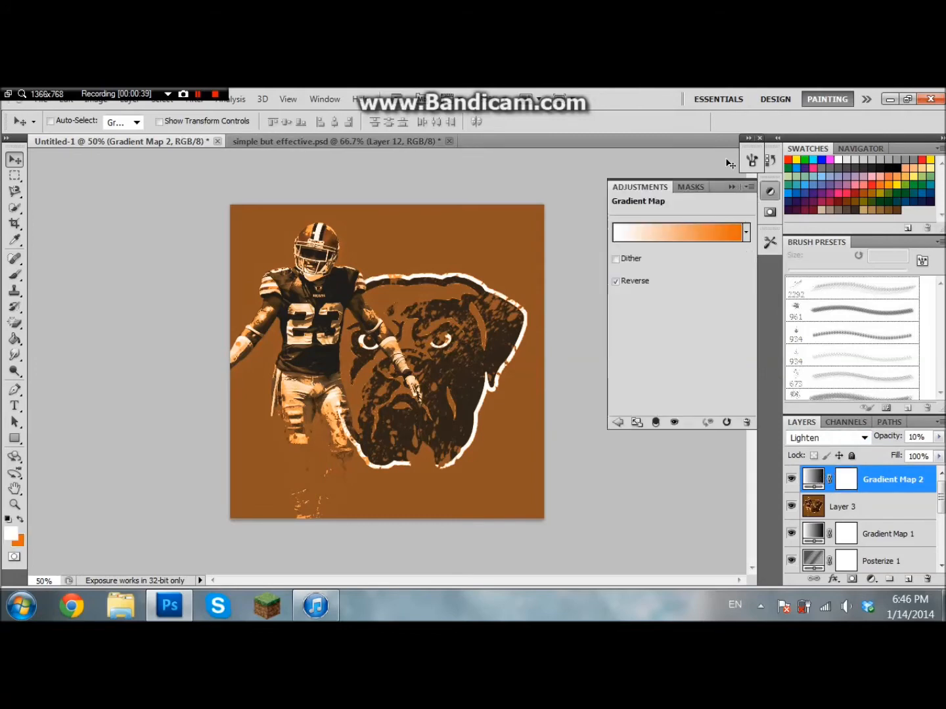
click(630, 283)
click(628, 282)
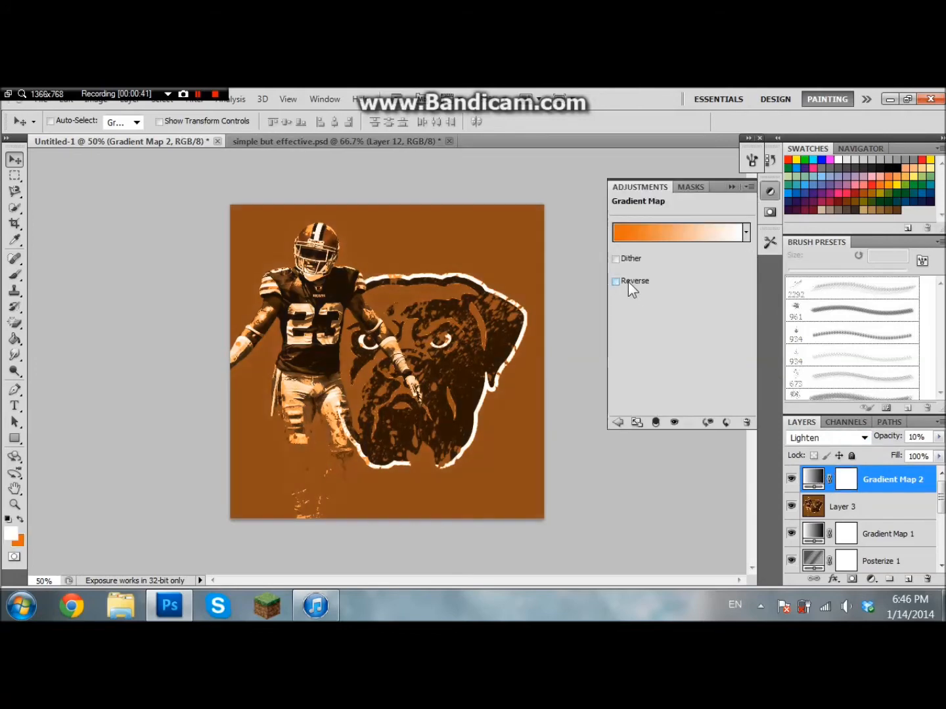
click(629, 281)
click(732, 186)
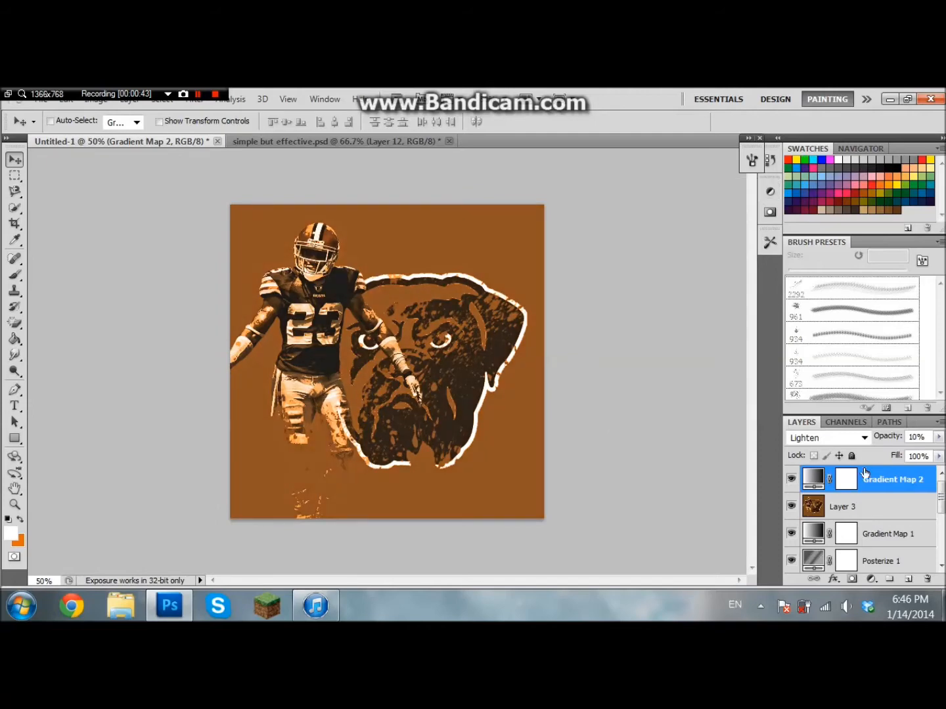
- In simple but effective.psd, inspect the Gradient Map 2 adjustment and compare its effect with Reverse off and on
click(304, 142)
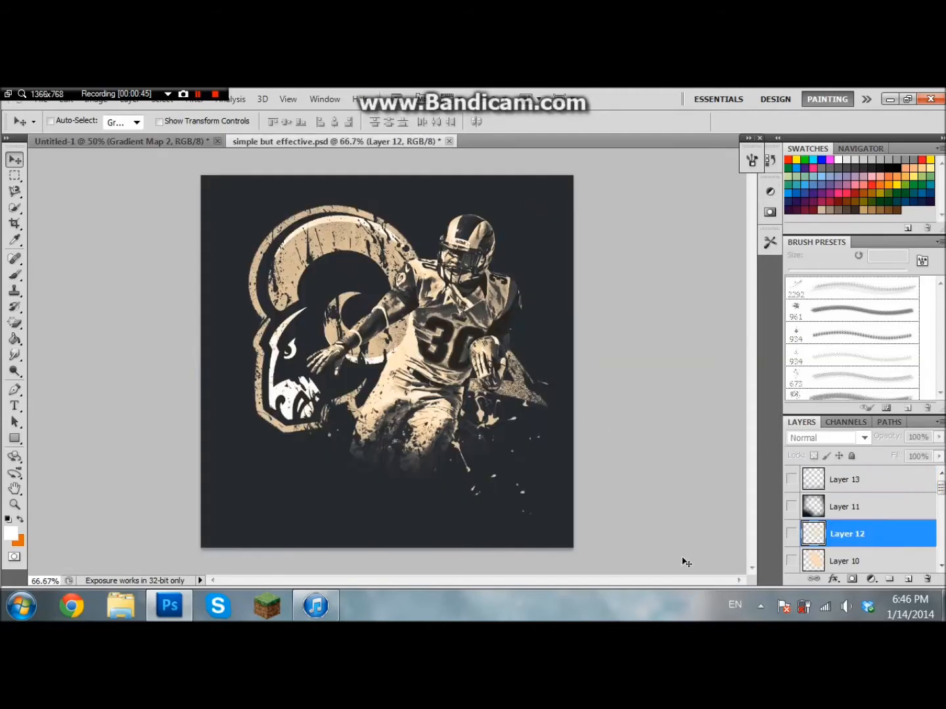
scroll(851, 550, down, 3)
click(872, 511)
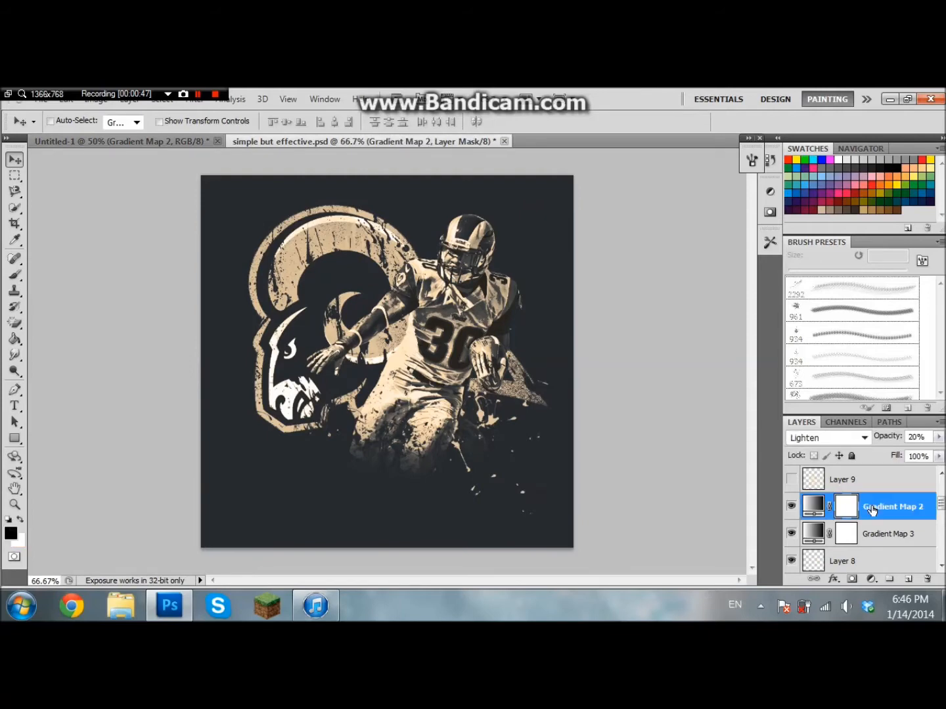
double_click(813, 508)
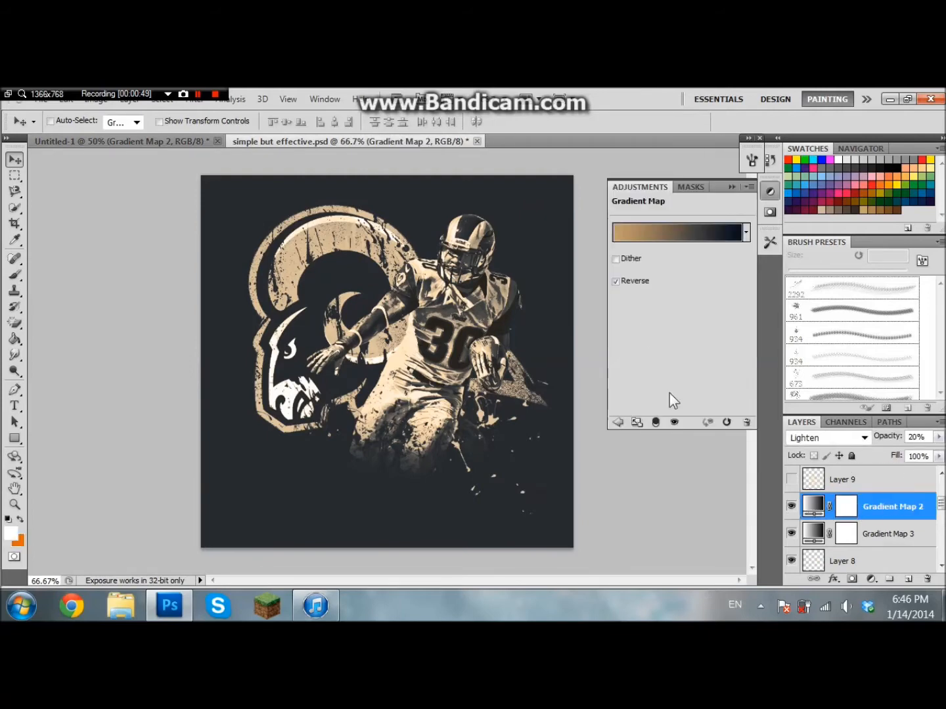
click(623, 287)
click(623, 287)
click(622, 288)
click(618, 282)
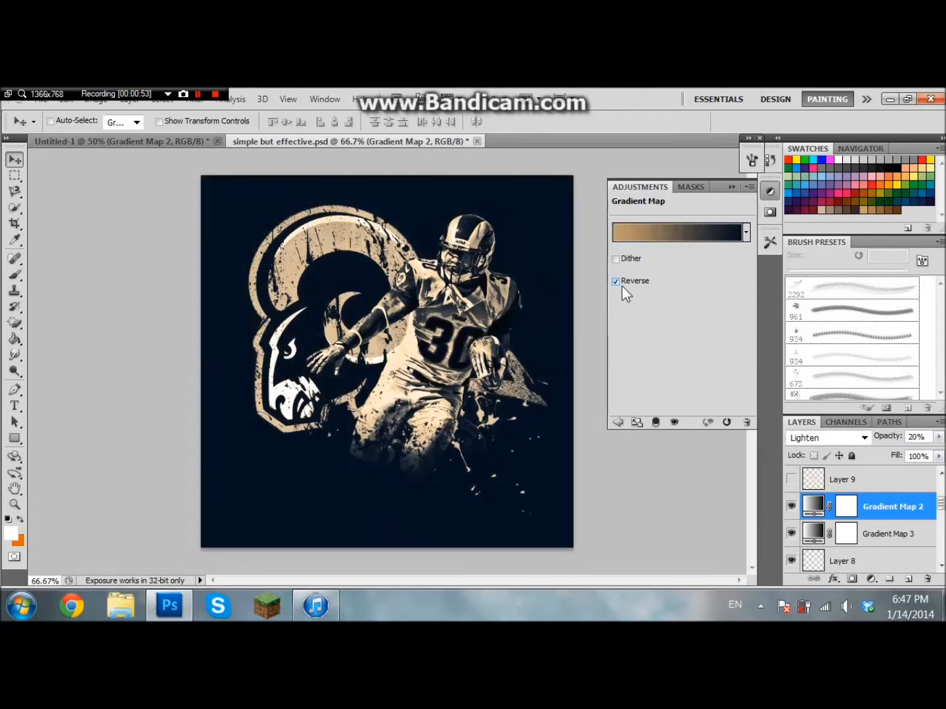
click(732, 187)
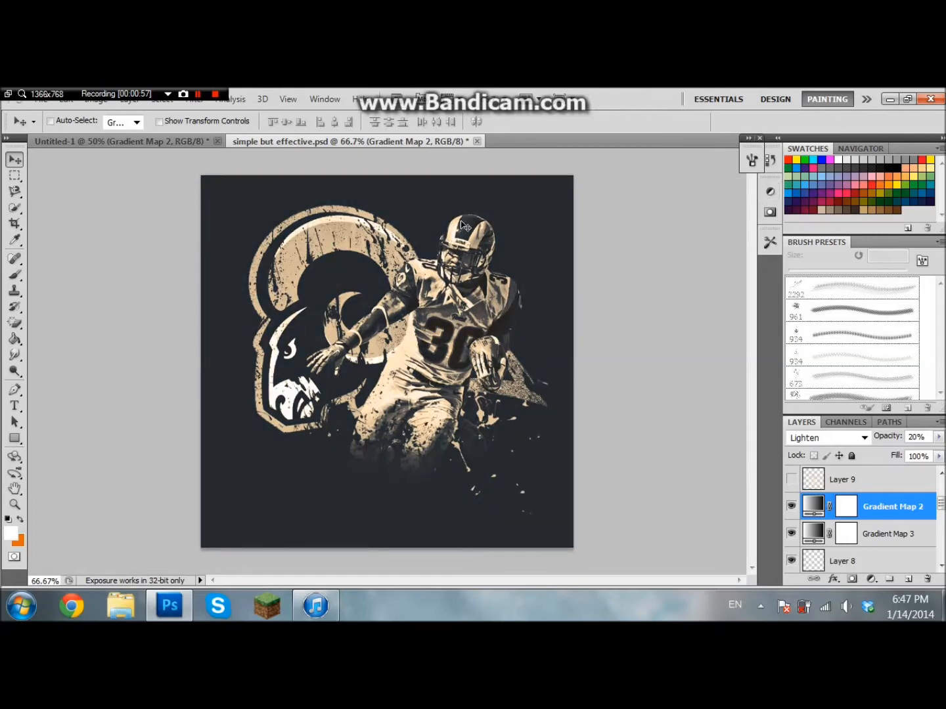
click(830, 481)
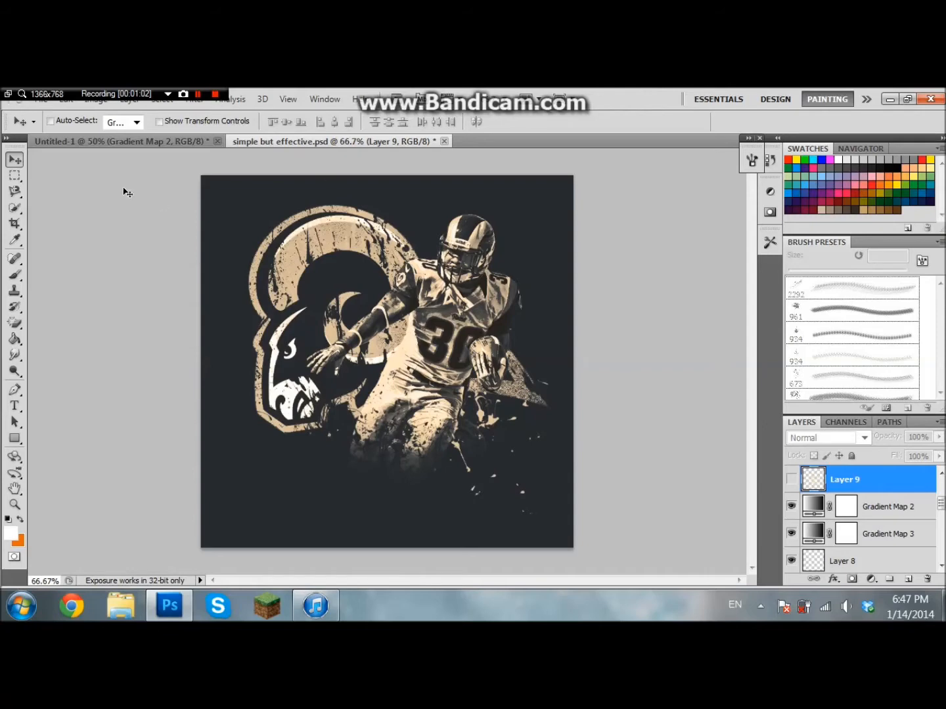
- In Untitled-1, ready the Brush tool and add a new empty layer between Layer 2 and Layer 1
click(125, 142)
click(15, 275)
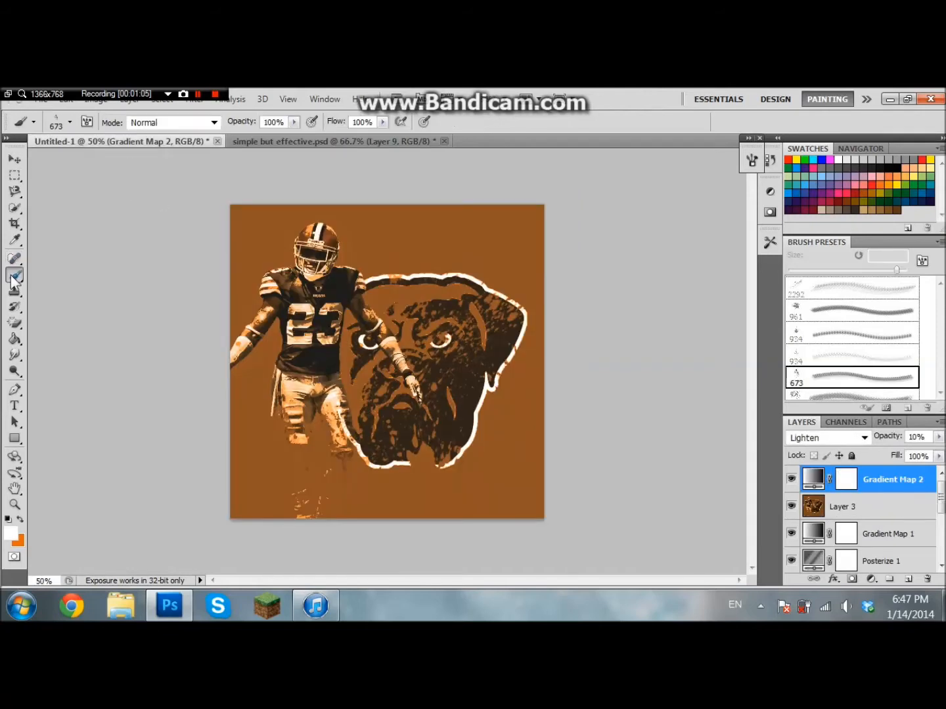
scroll(896, 544, down, 5)
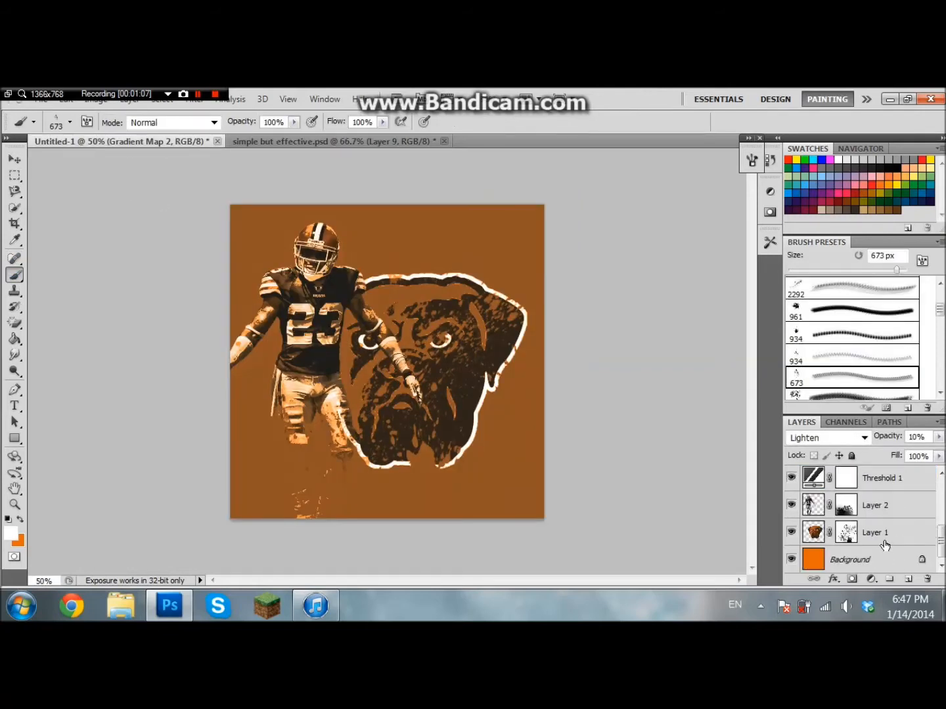
click(883, 539)
click(887, 509)
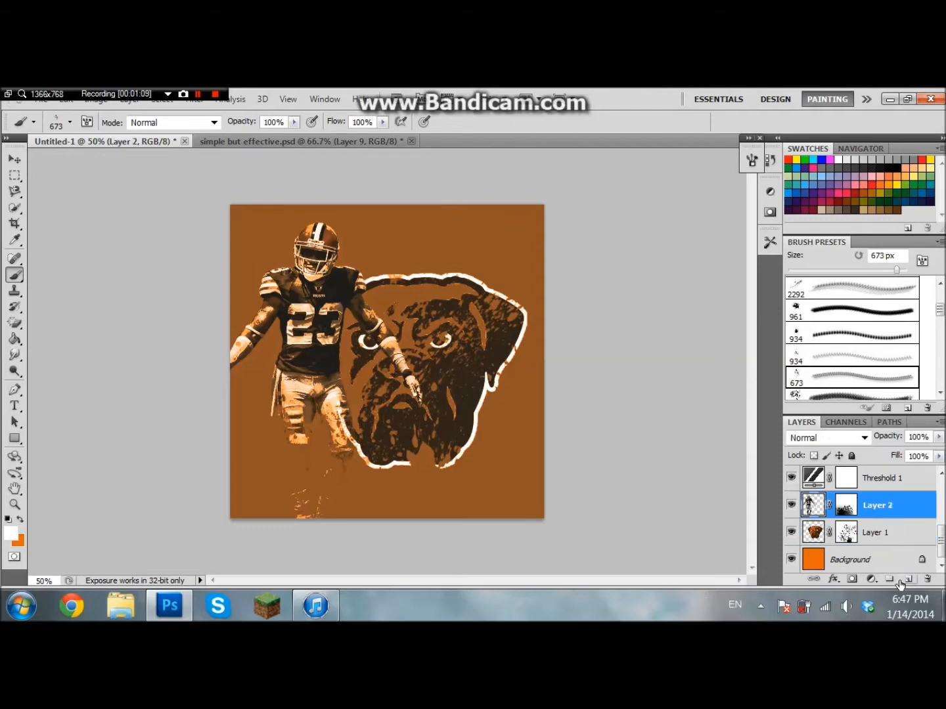
click(908, 578)
drag(880, 505, 880, 549)
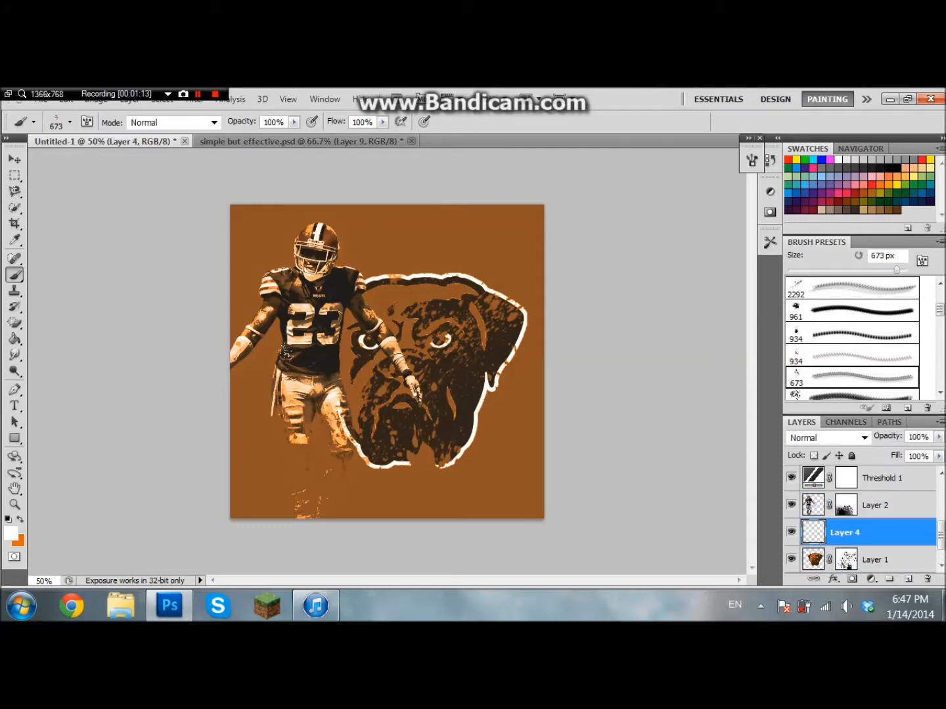
- Stamp white splatters around the player on Layer 4 with the 673 px and 934 px splatter brushes
click(269, 322)
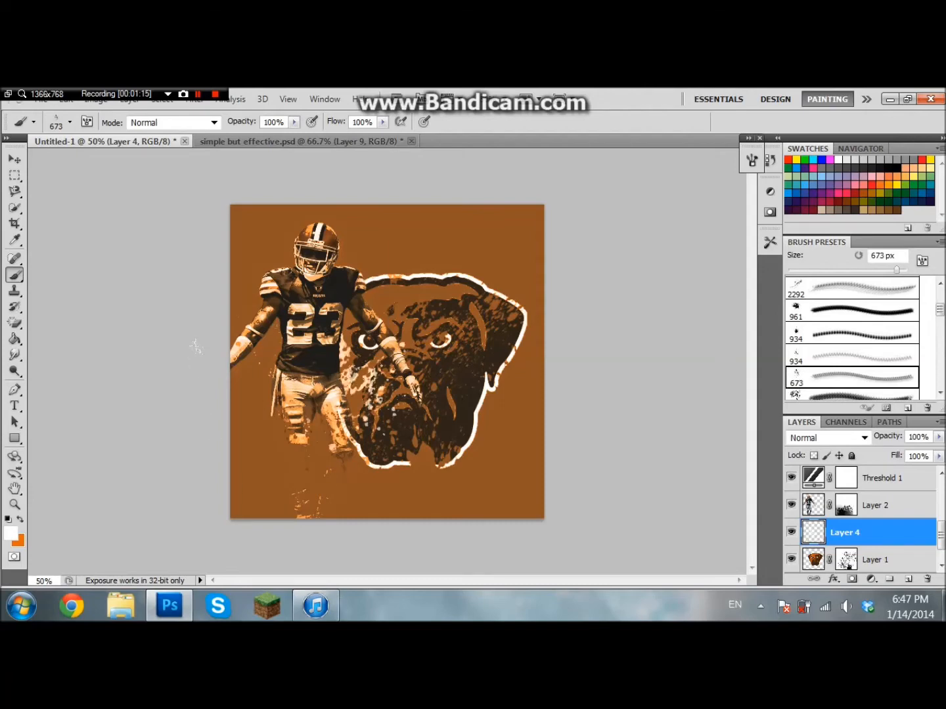
click(55, 123)
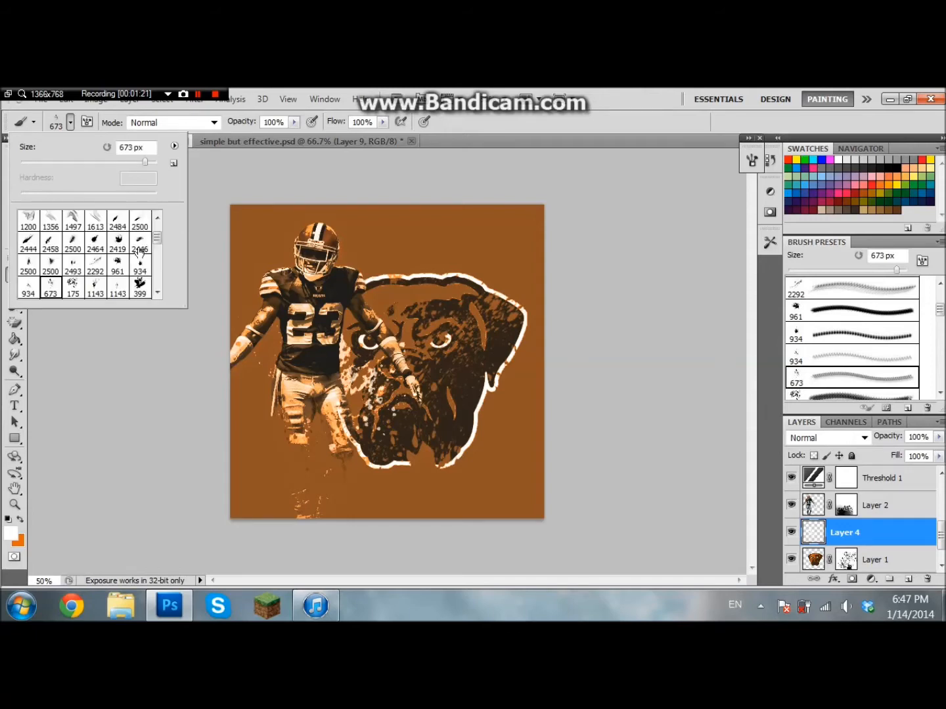
click(97, 291)
click(74, 290)
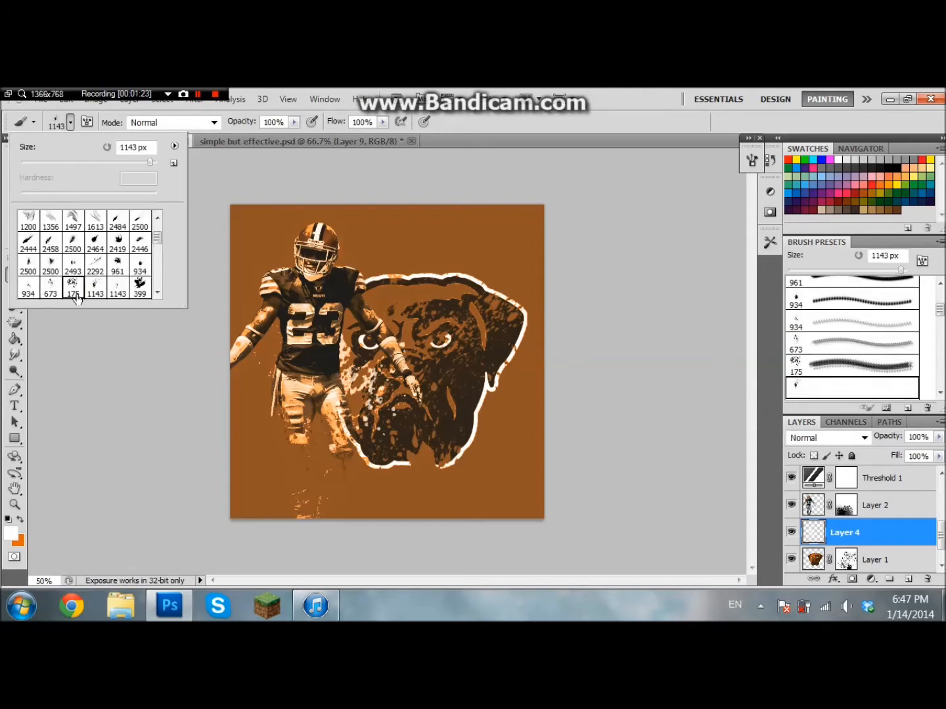
click(26, 290)
click(295, 348)
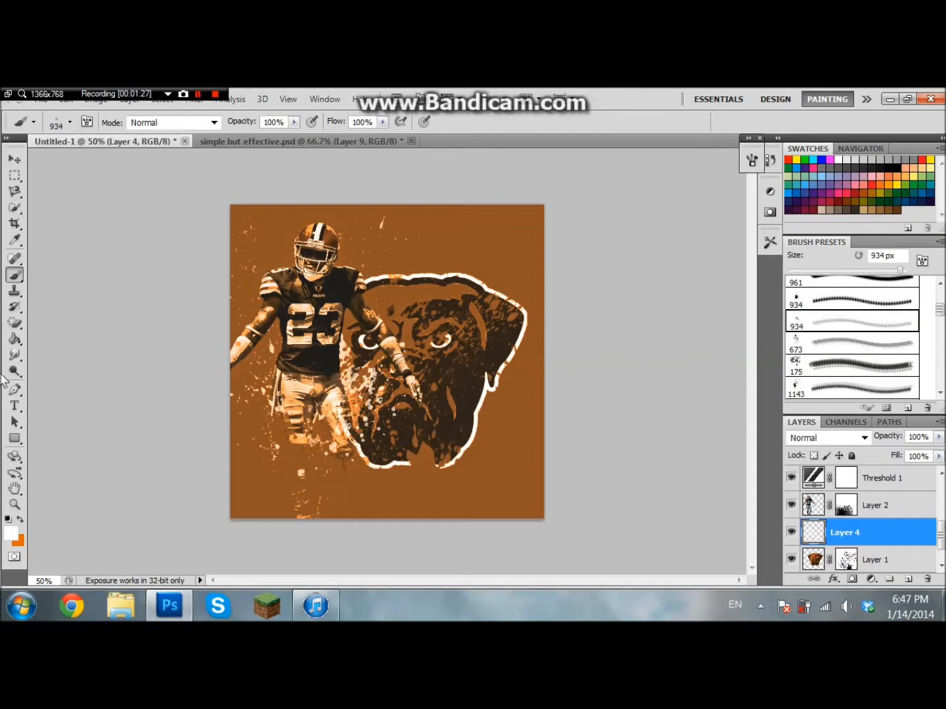
- Add a mask to Layer 4, hide stray splatters around the player, and place the layer below Layer 1
click(852, 579)
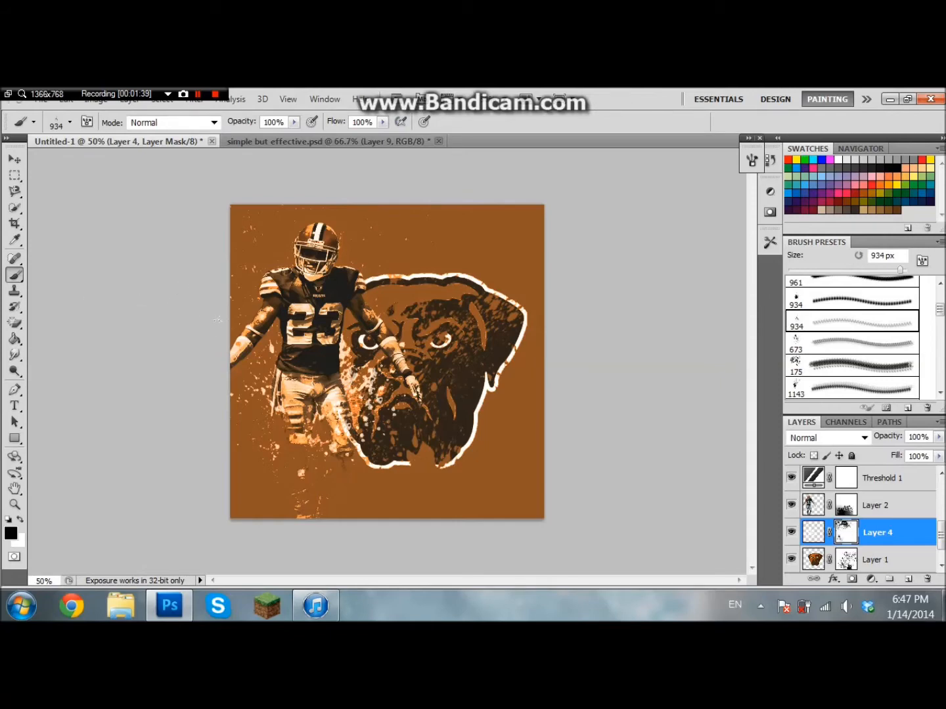
click(241, 365)
click(252, 379)
drag(884, 534, 884, 569)
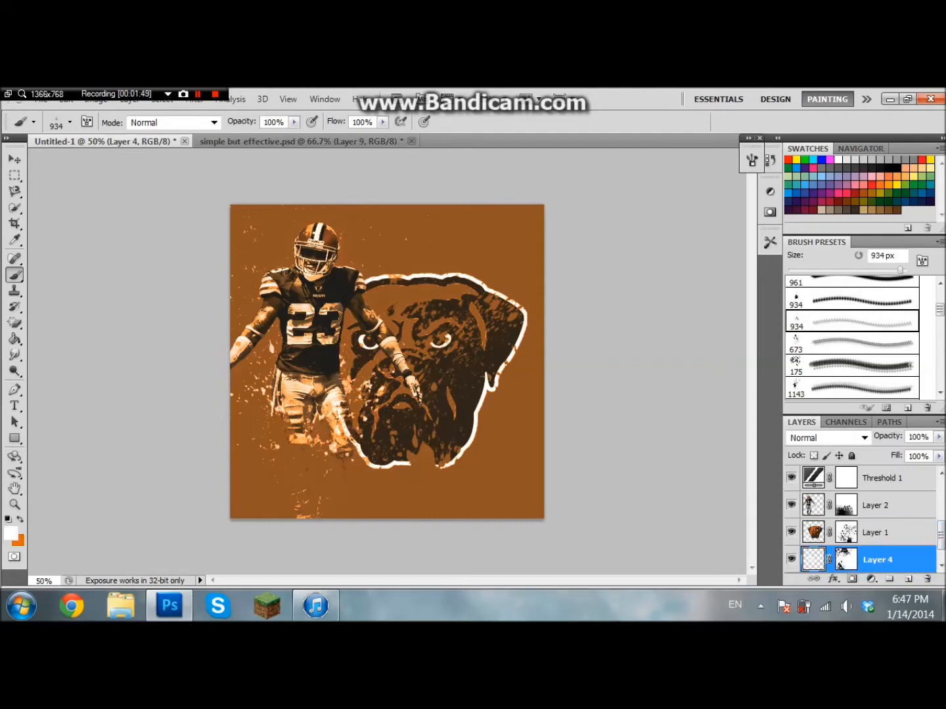
- Add a new layer above Gradient Map 2 and make orange the foreground colour
scroll(823, 538, up, 2)
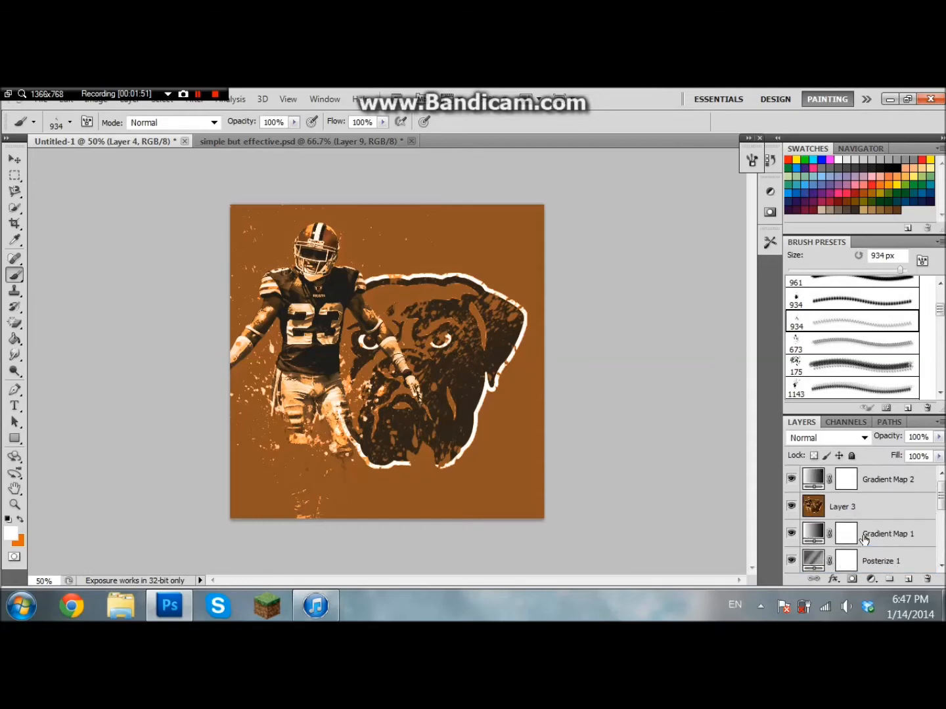
scroll(847, 503, down, 3)
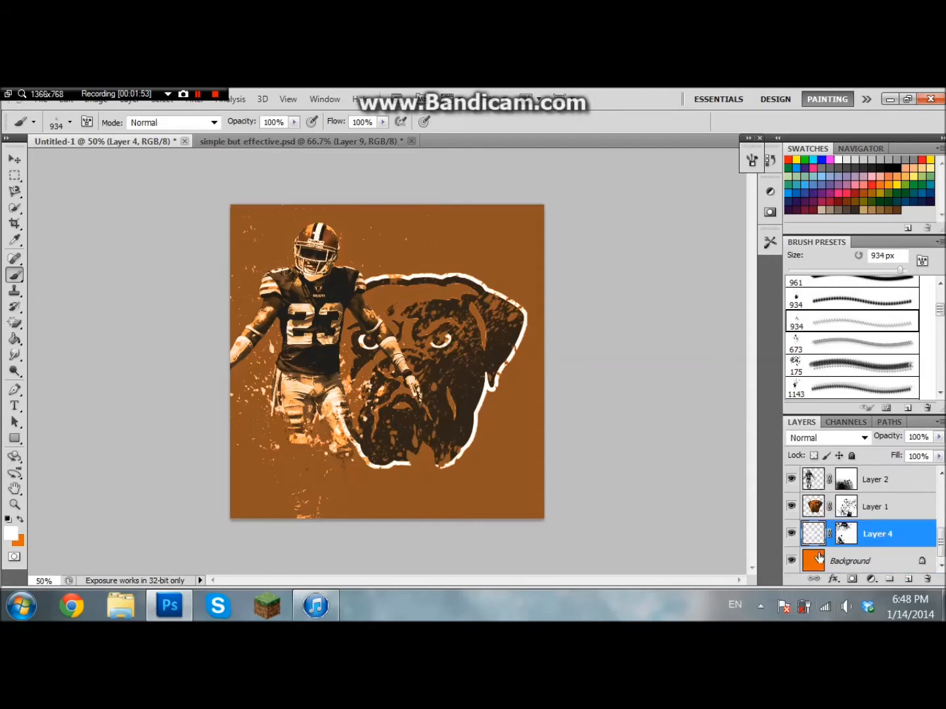
scroll(883, 538, up, 3)
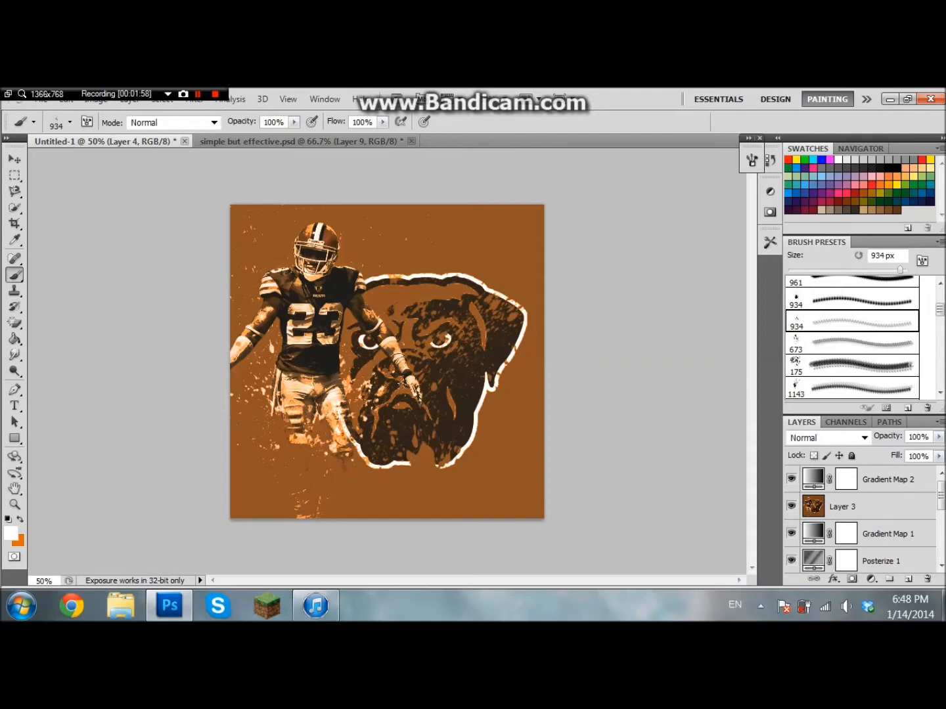
click(917, 482)
click(908, 579)
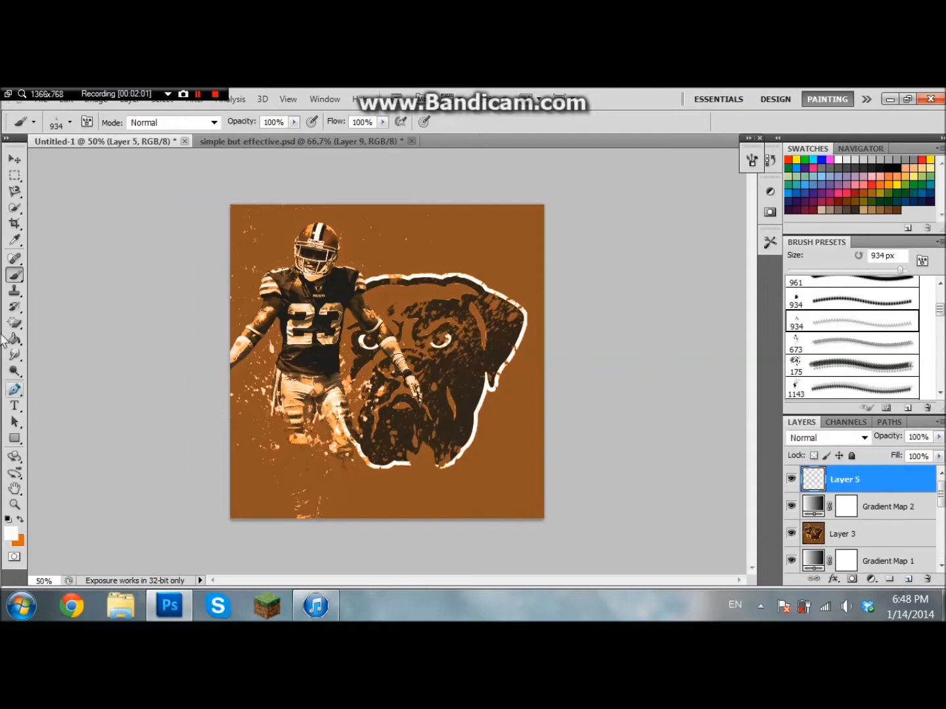
click(18, 521)
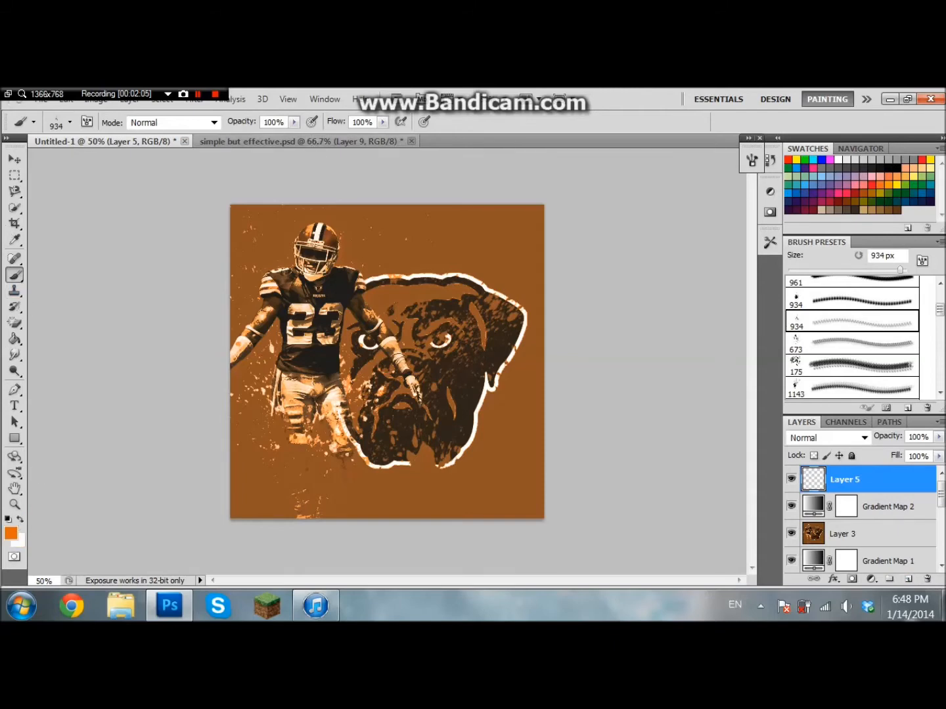
- In simple but effective.psd, show Layer 9 and set it to 100% opacity with Normal blending
key(ctrl+Tab)
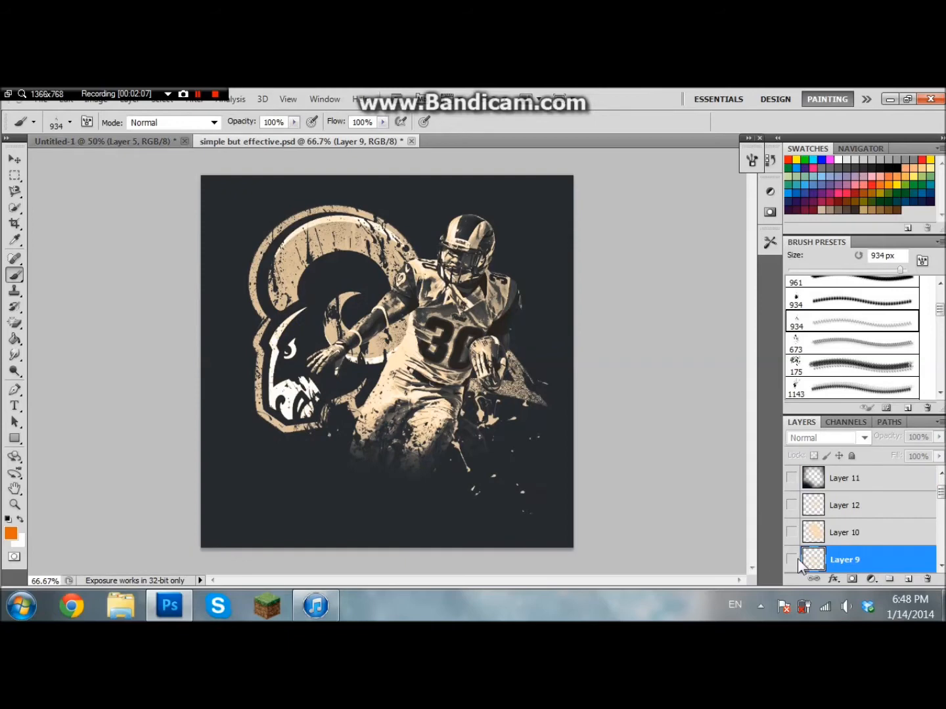
click(792, 560)
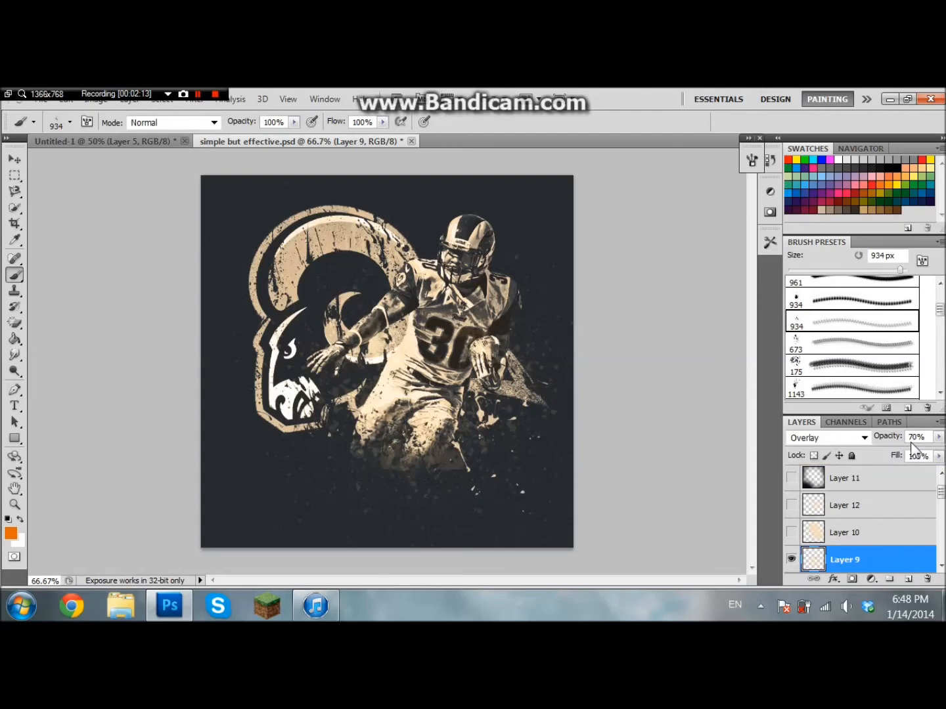
click(894, 444)
text(100)
key(Return)
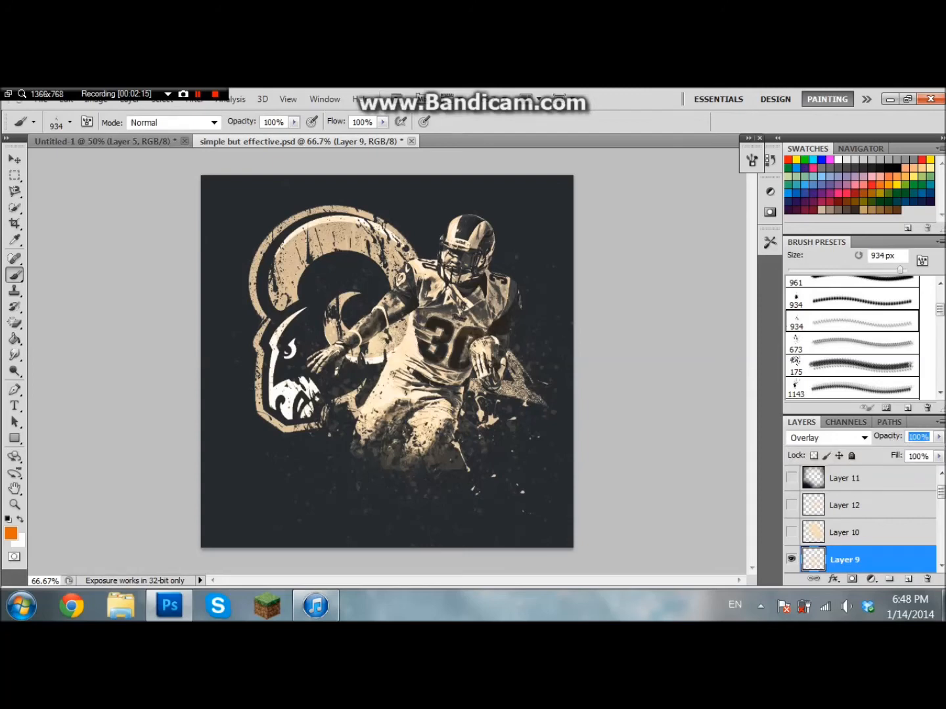
click(865, 436)
click(809, 96)
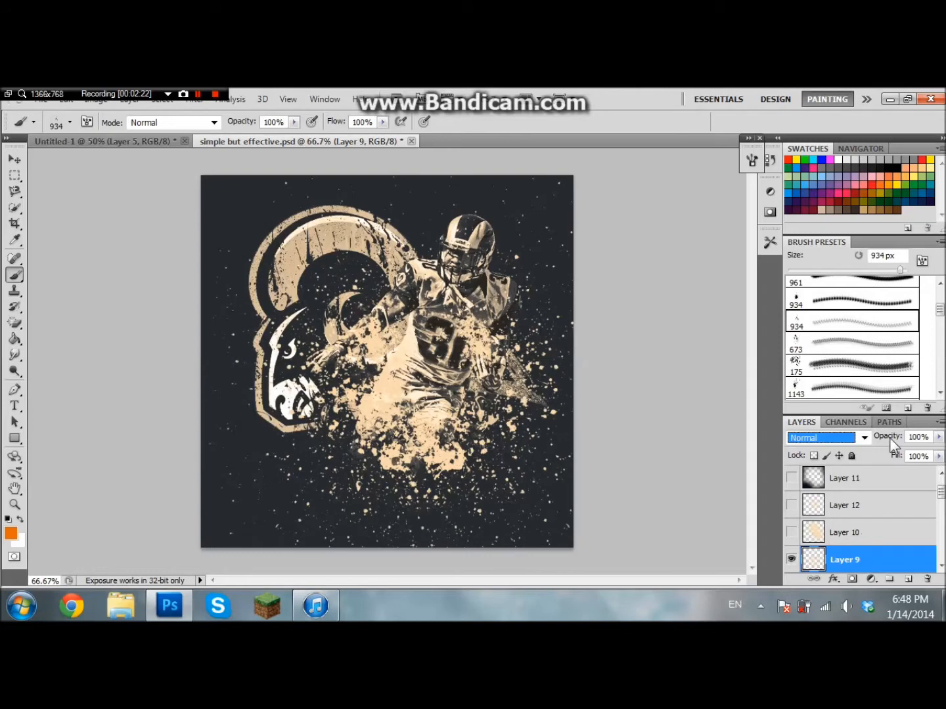
- Set Layer 9 to 70% opacity with Overlay blending
drag(919, 439, 890, 439)
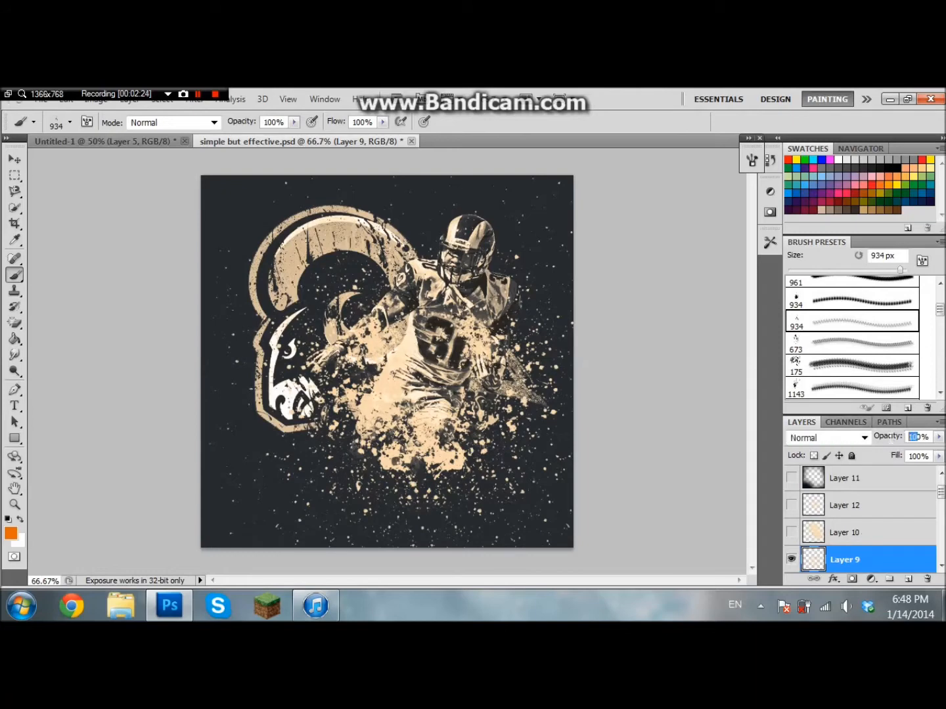
click(843, 439)
click(809, 306)
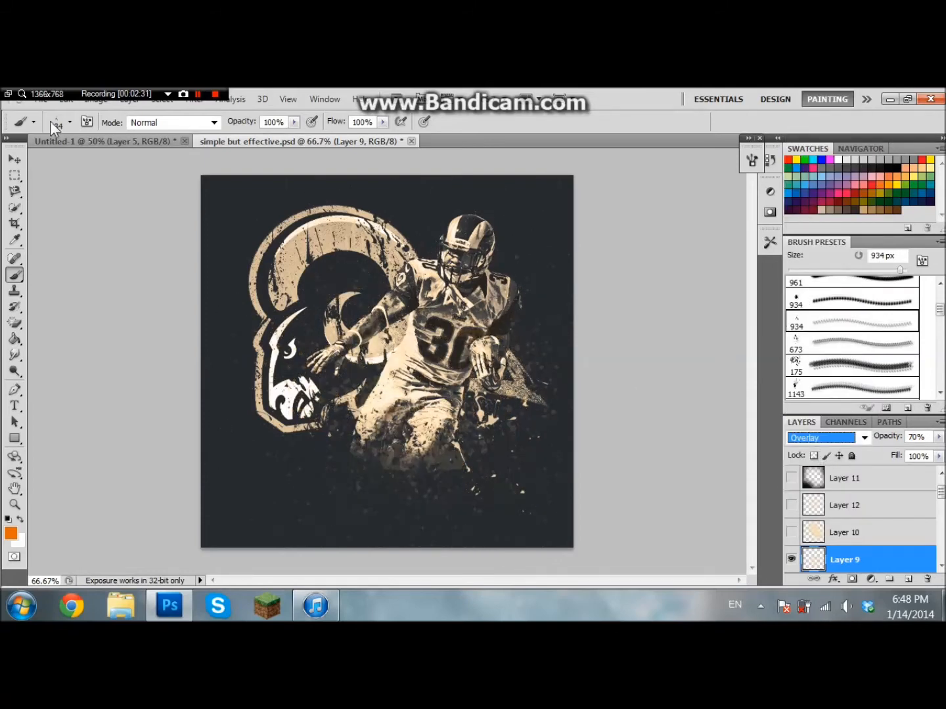
- Return to Untitled-1 and choose the 943 px splatter brush for painting on Layer 5
click(34, 140)
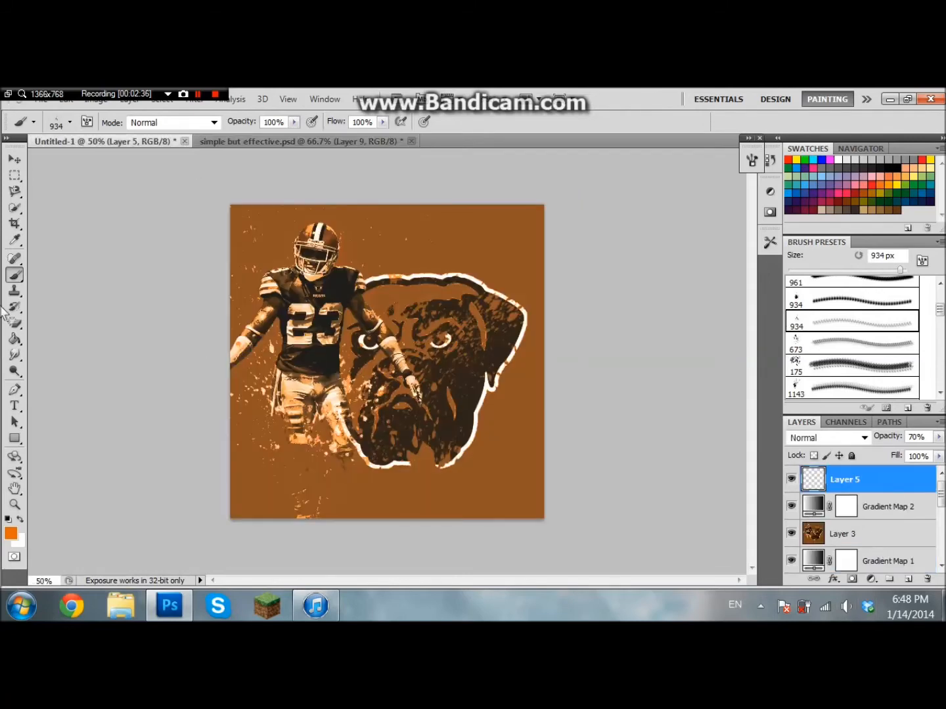
click(56, 119)
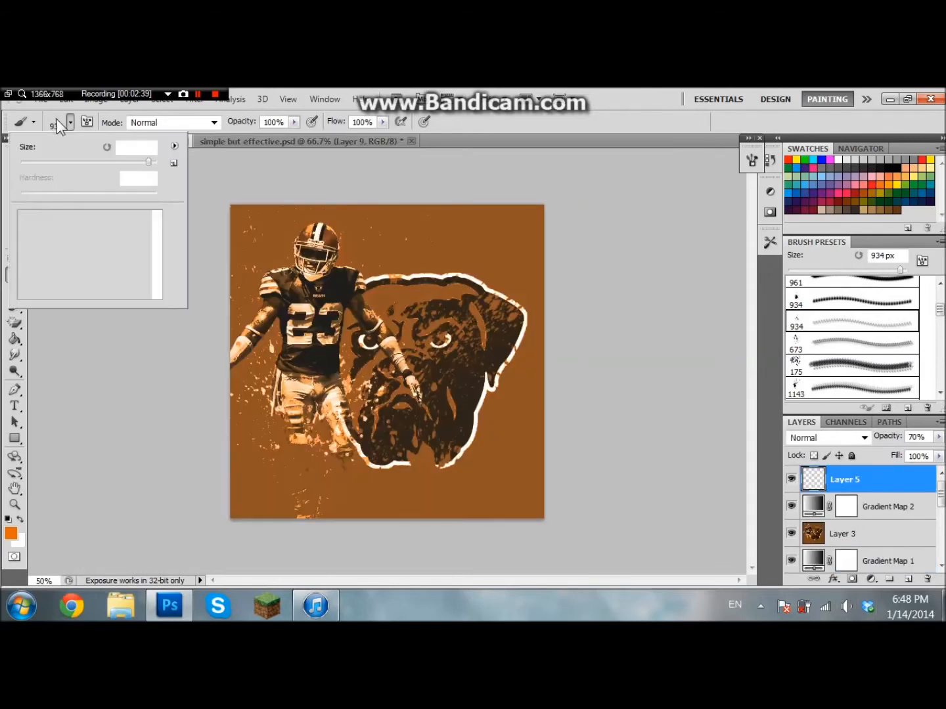
click(157, 292)
click(156, 293)
click(156, 293)
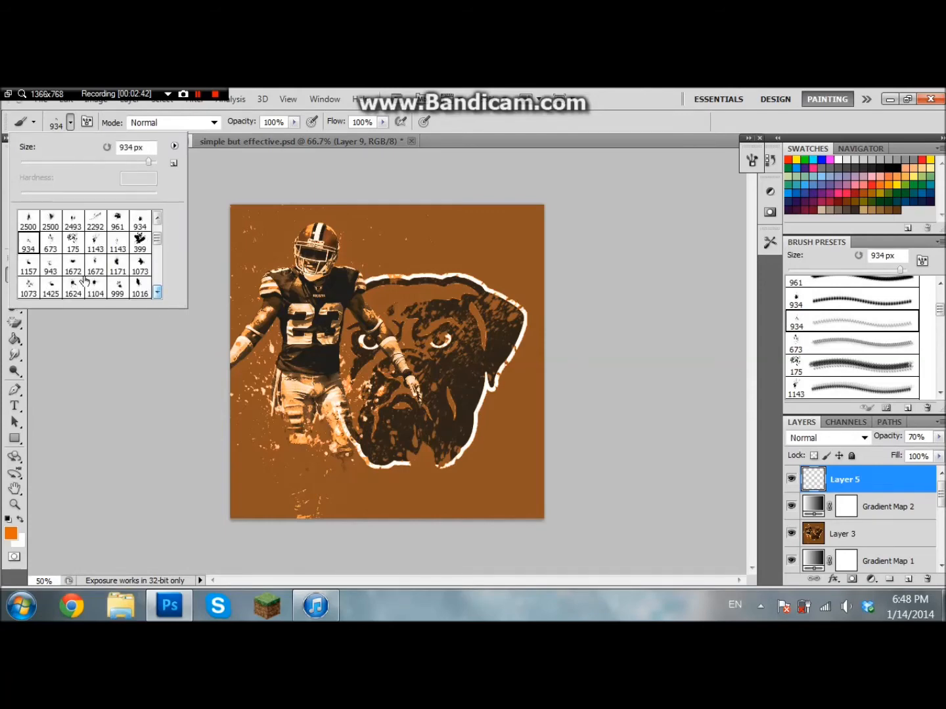
click(50, 265)
click(211, 252)
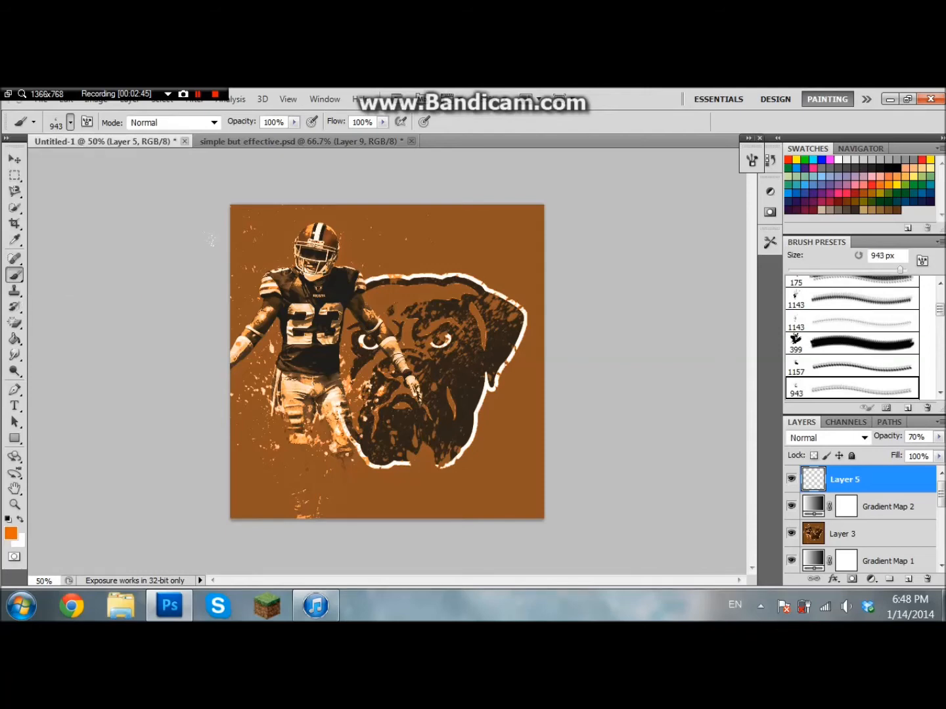
- Paint an orange splatter over the player's waist and legs and set Layer 5 to 100% opacity
click(297, 394)
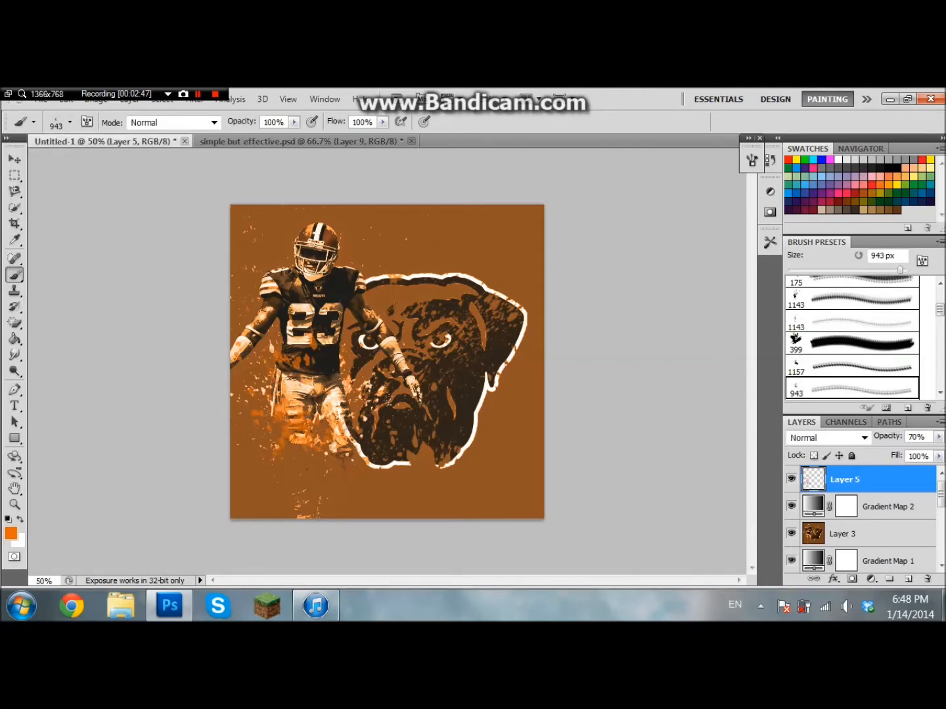
drag(867, 437, 888, 437)
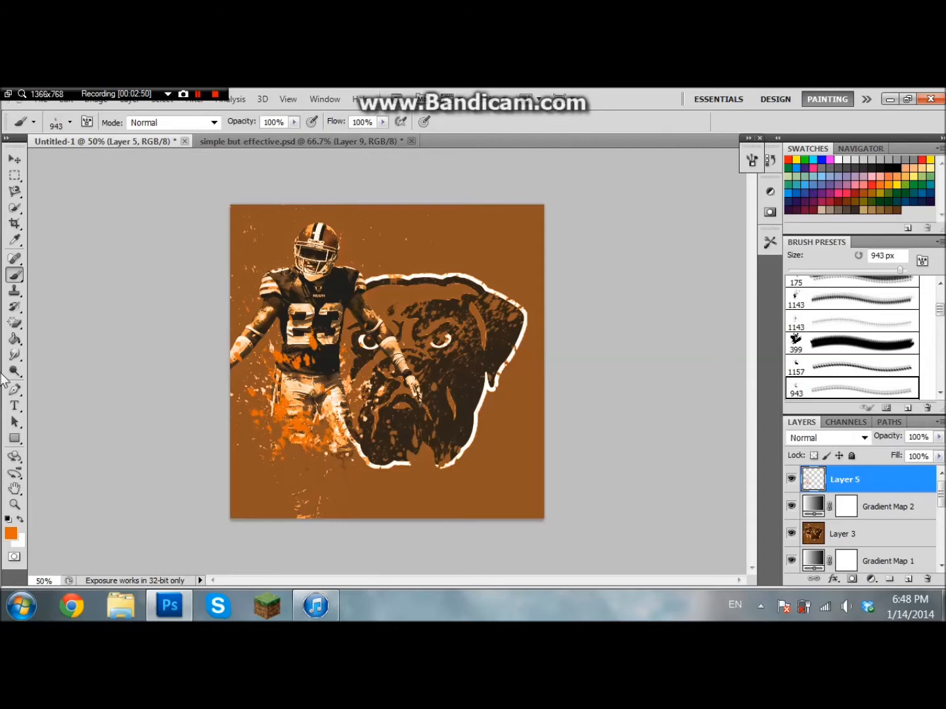
- Add orange splatters around the player's legs and the dog's chin on Layer 5 with the 1073 px splatter brush
click(48, 123)
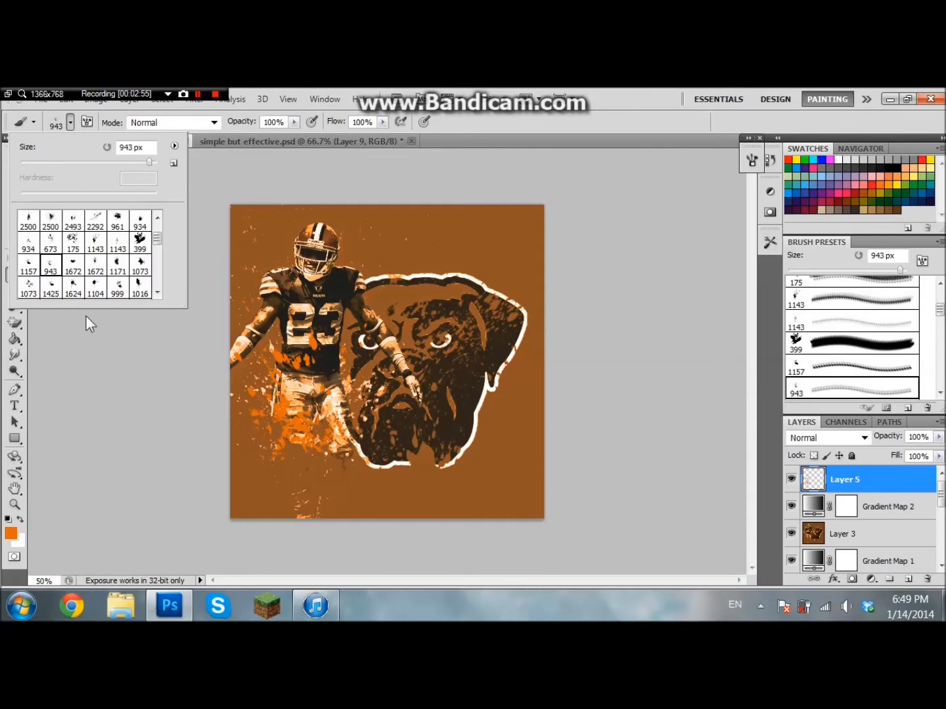
click(50, 291)
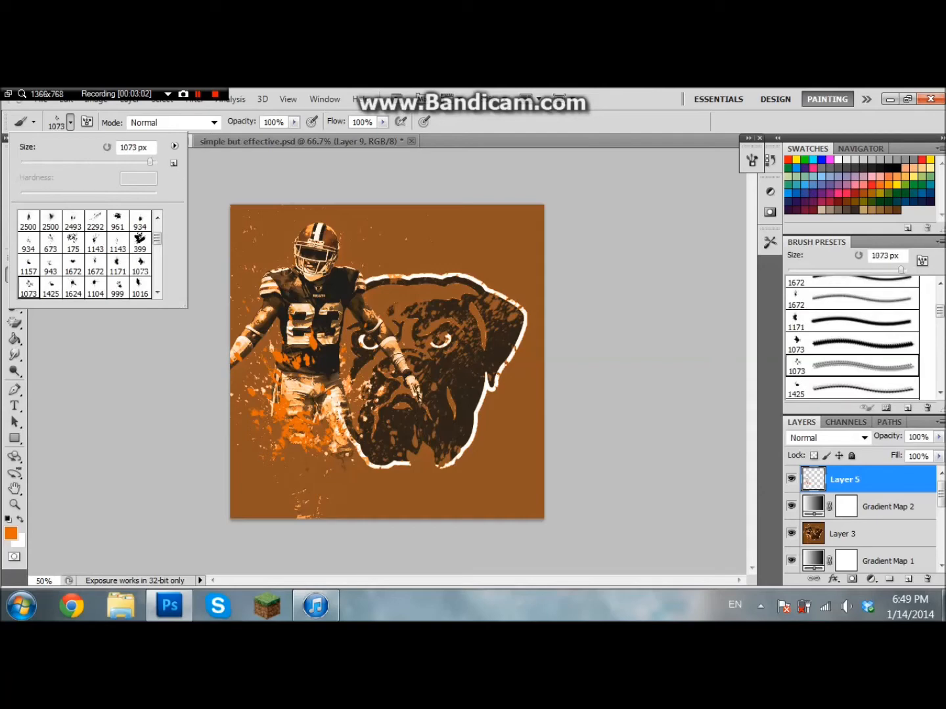
key(Return)
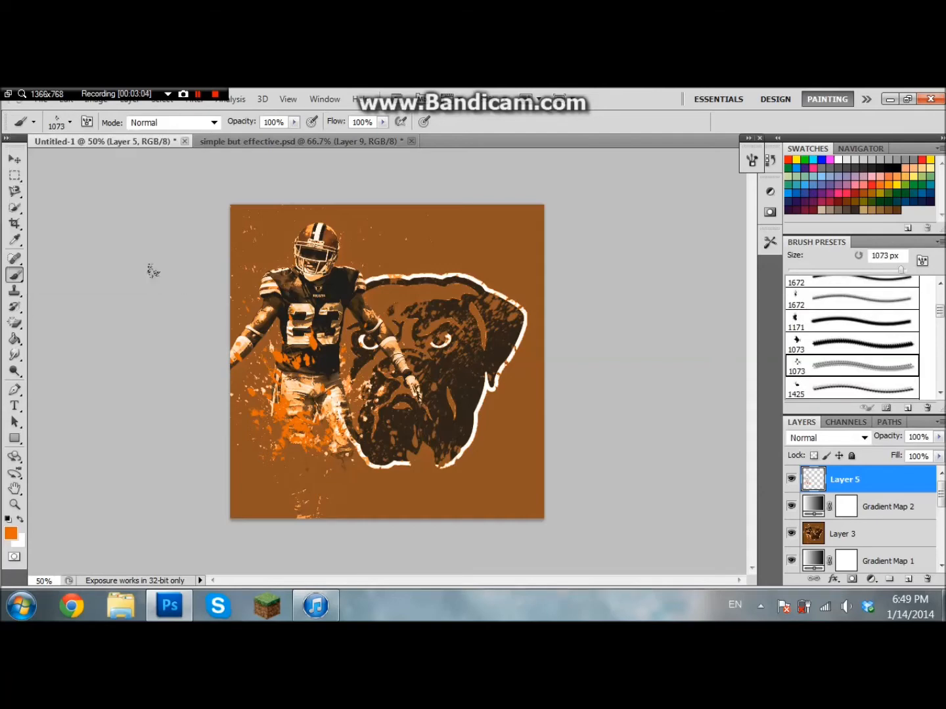
click(153, 271)
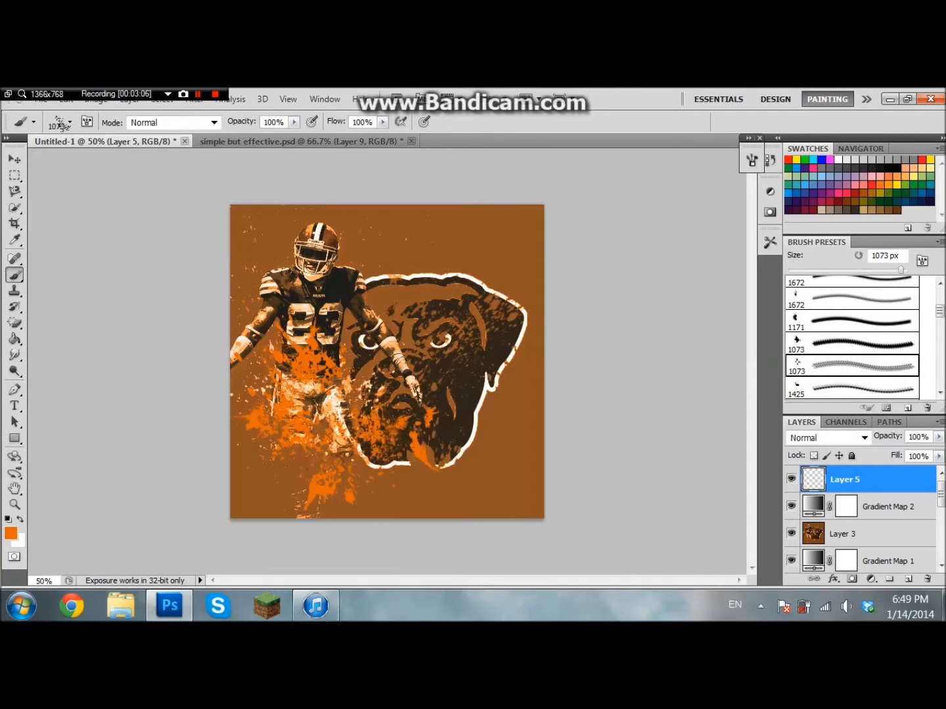
- Paint a dense orange splatter over the player's chest and helmet on Layer 5 with the 934 px splatter brush
click(62, 122)
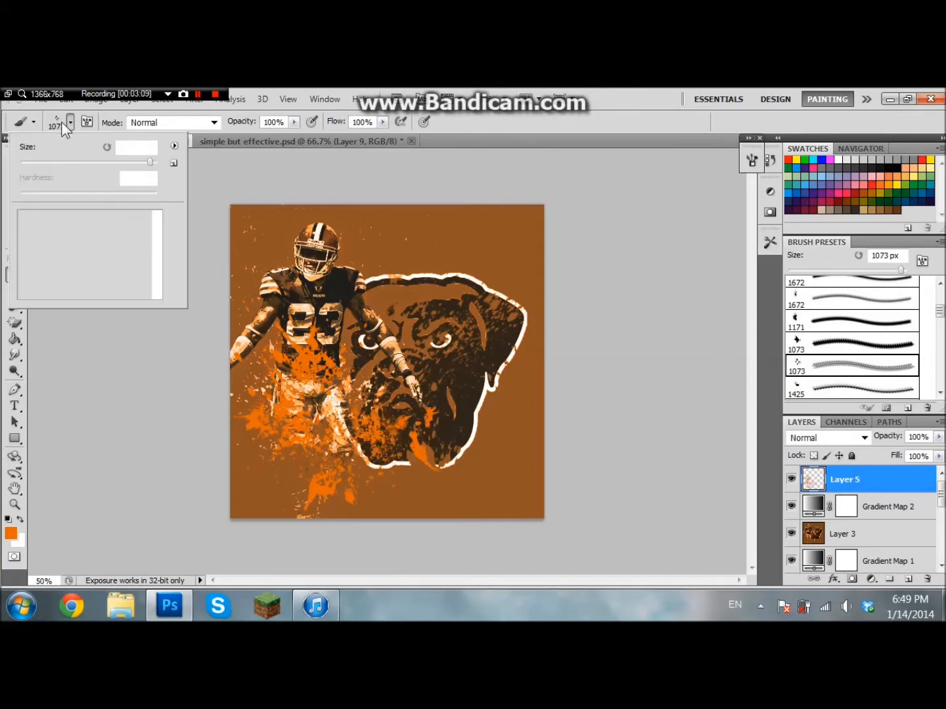
click(139, 221)
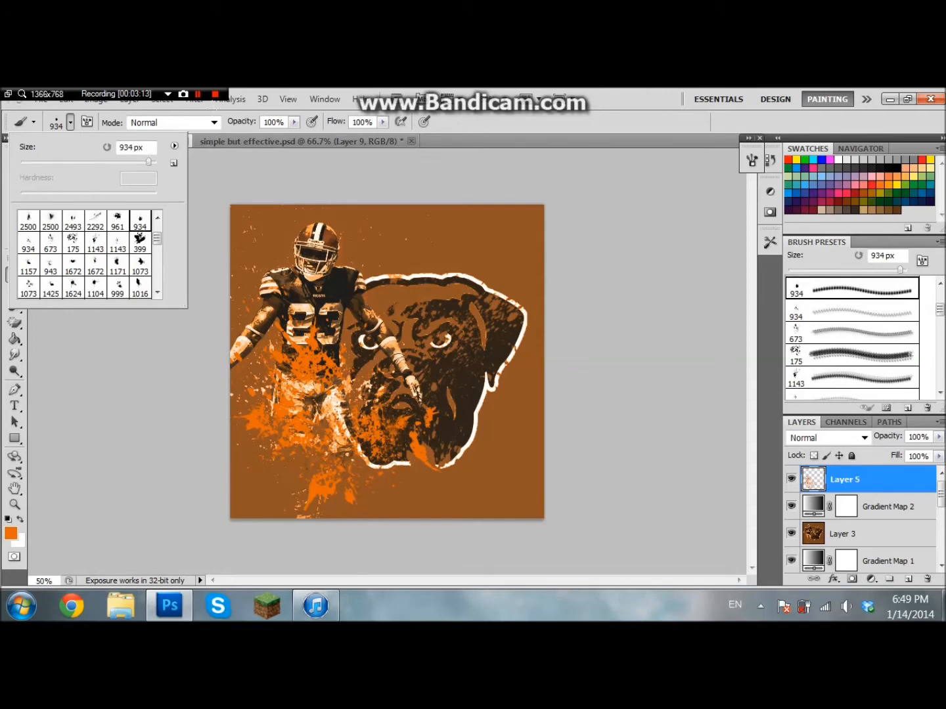
click(310, 288)
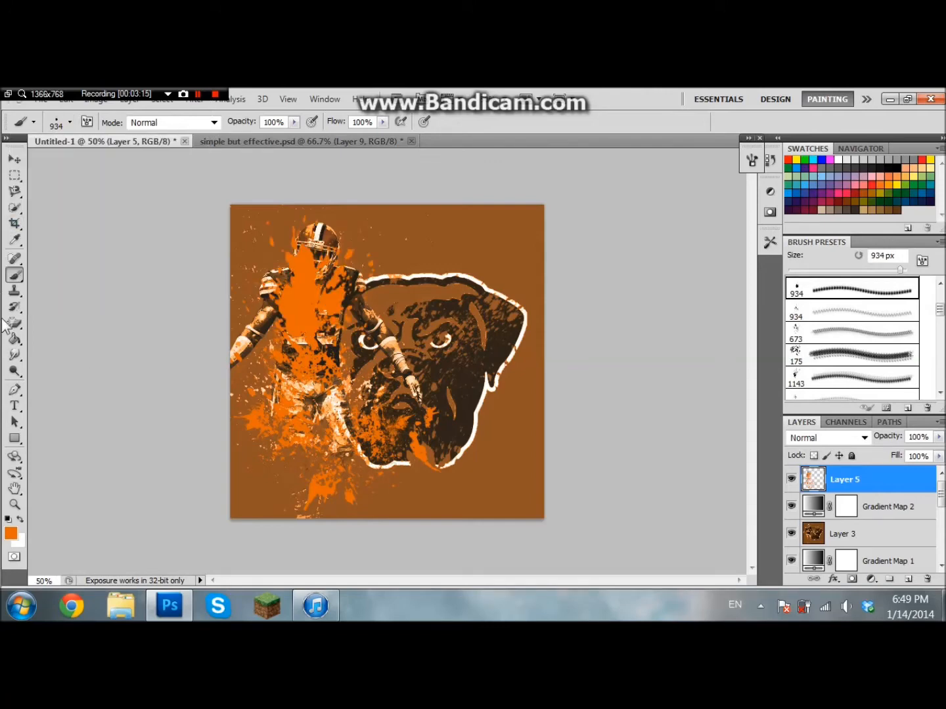
- Add a layer mask to Layer 5 and hide orange over the jersey with black using the 934 px and 1143 px splatter brushes
click(853, 578)
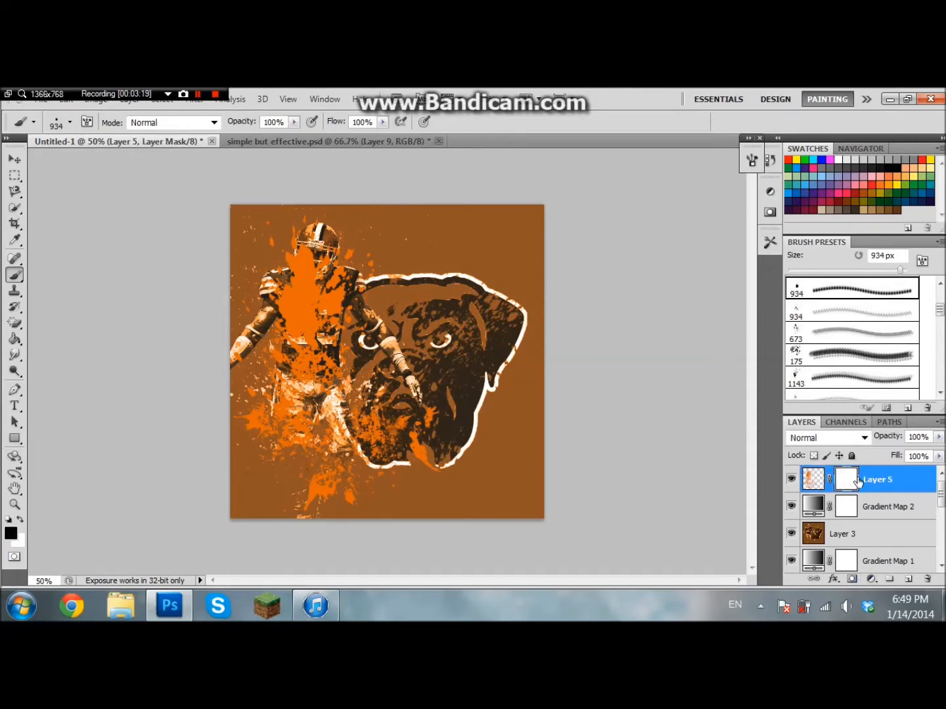
click(314, 336)
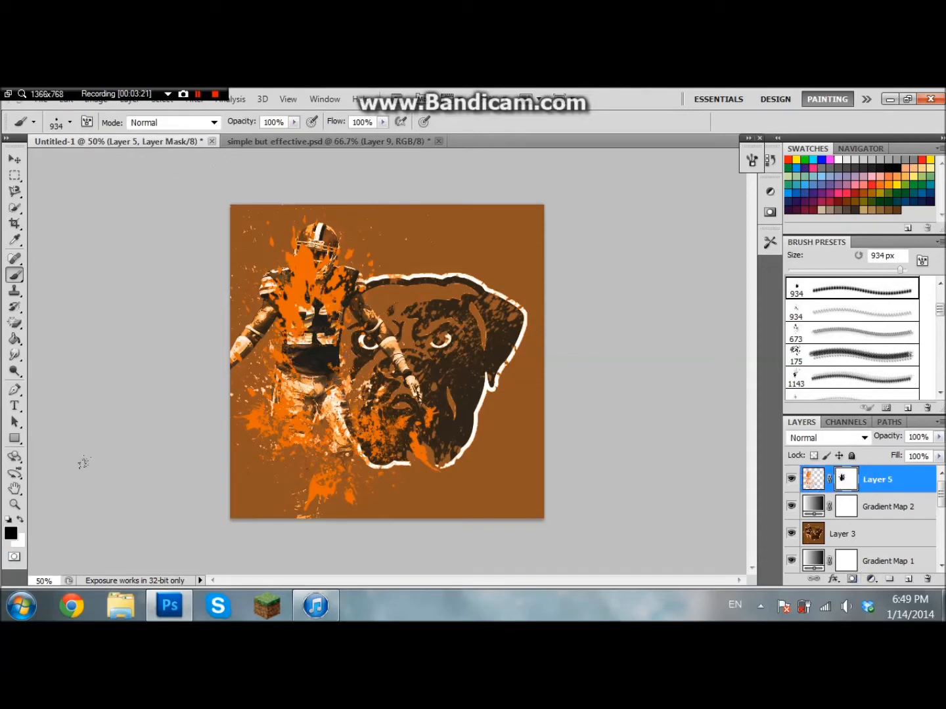
click(51, 121)
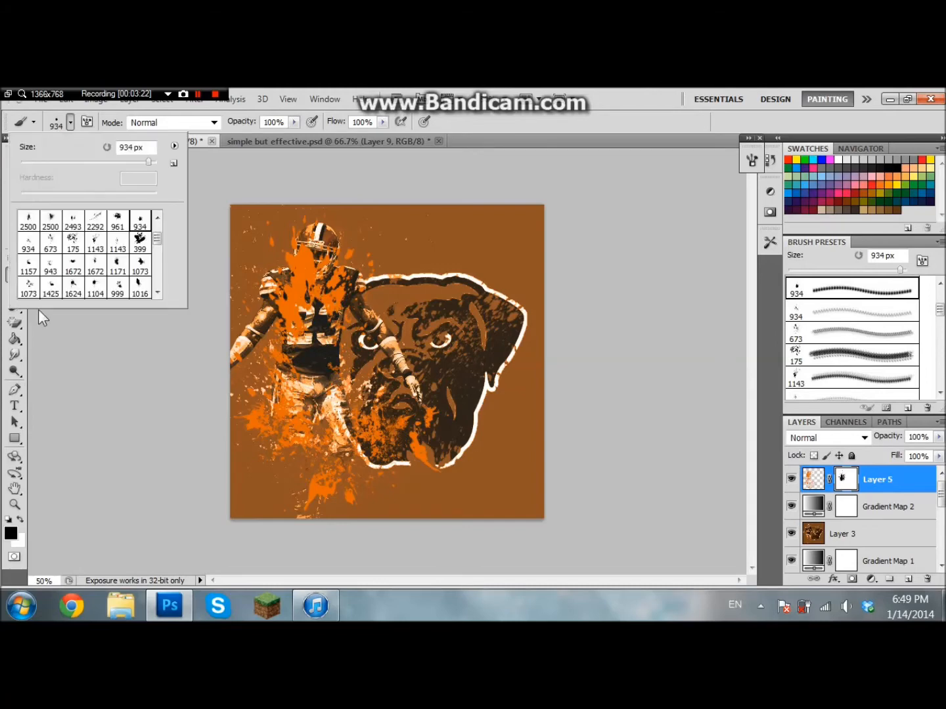
click(117, 242)
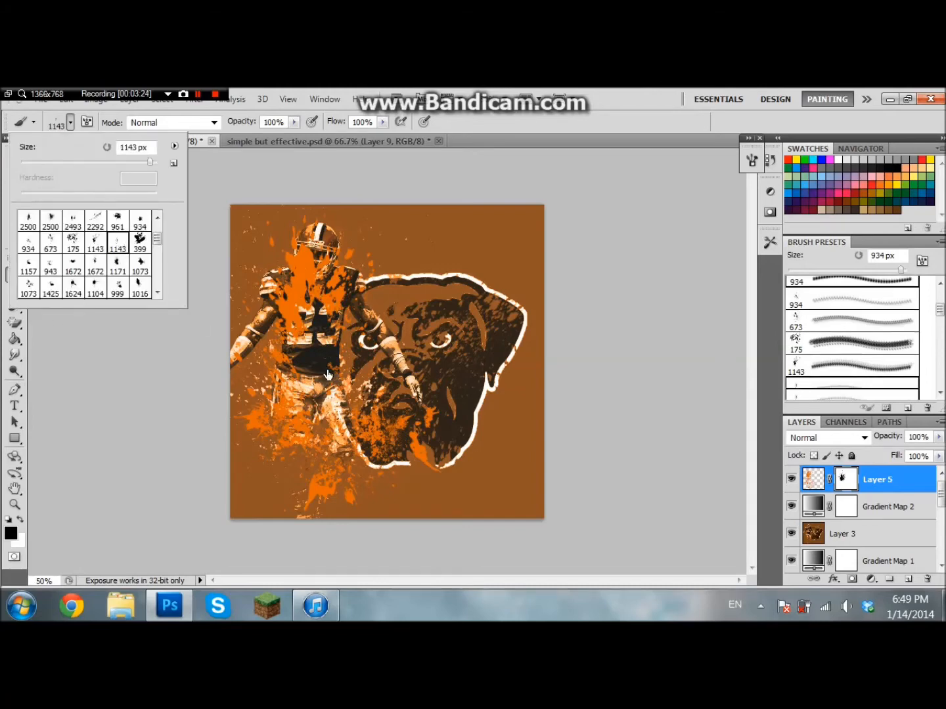
click(223, 145)
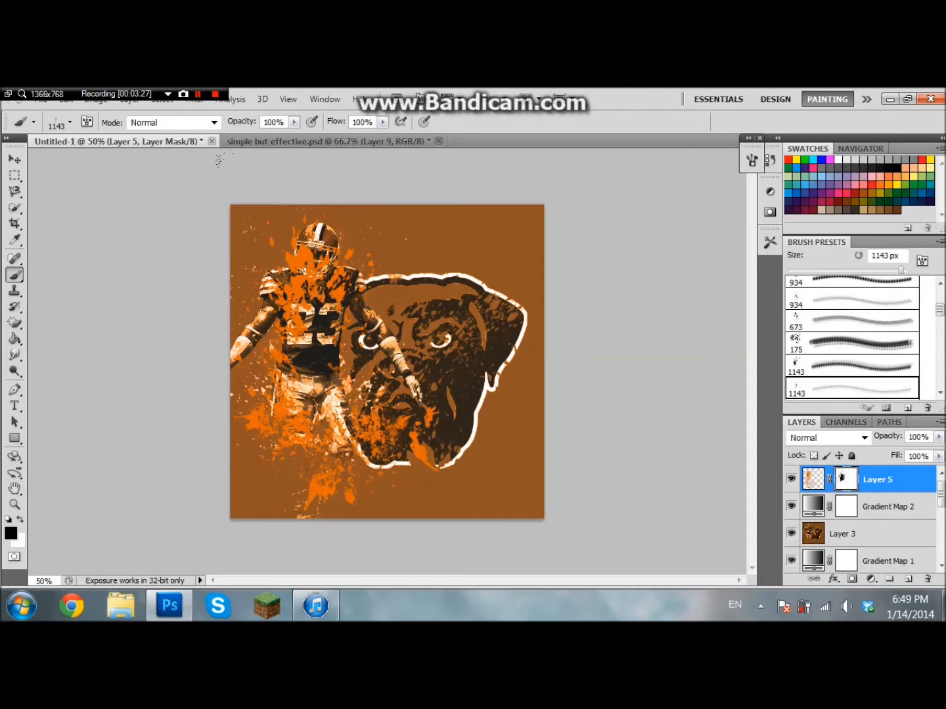
click(311, 327)
click(300, 327)
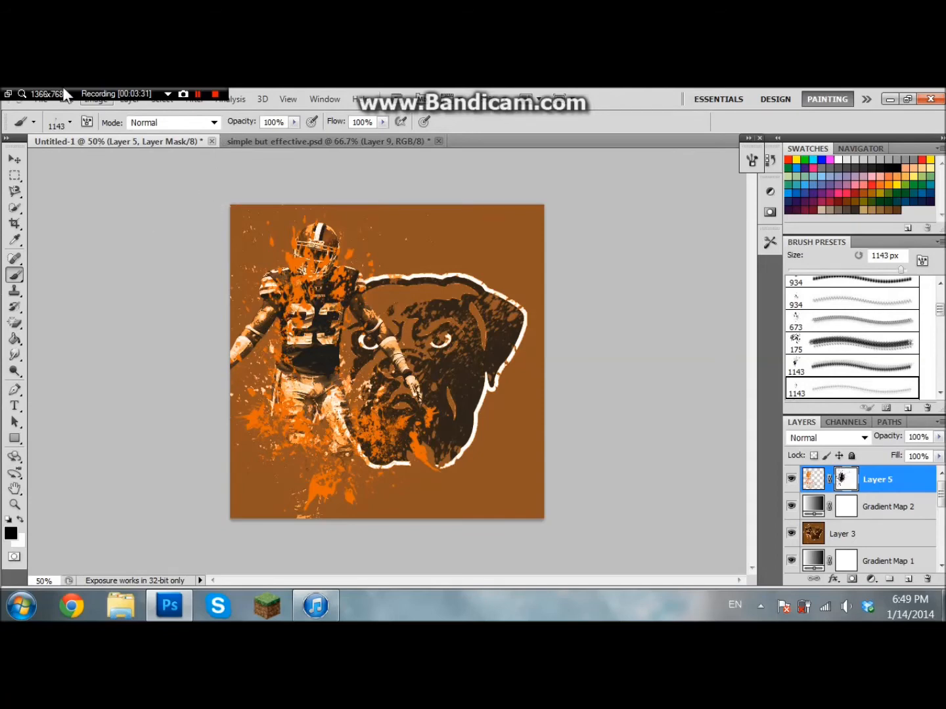
- Mask out the remaining orange over the helmet, jersey number and lower splatters with the 175 px splatter brush
click(58, 117)
click(72, 242)
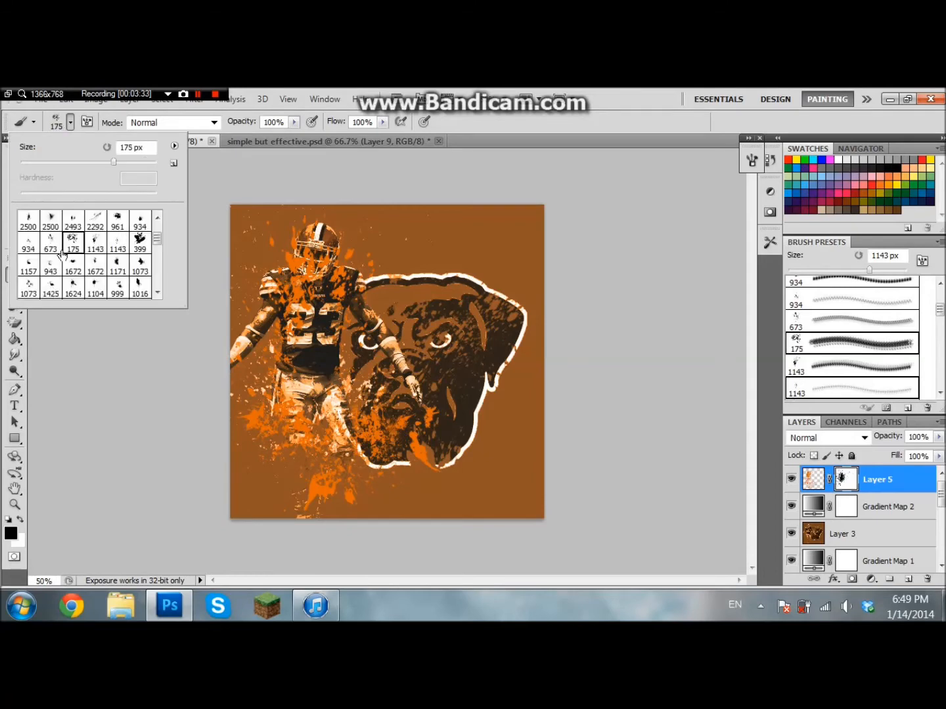
click(294, 266)
click(299, 271)
click(319, 270)
click(300, 251)
click(303, 250)
click(296, 312)
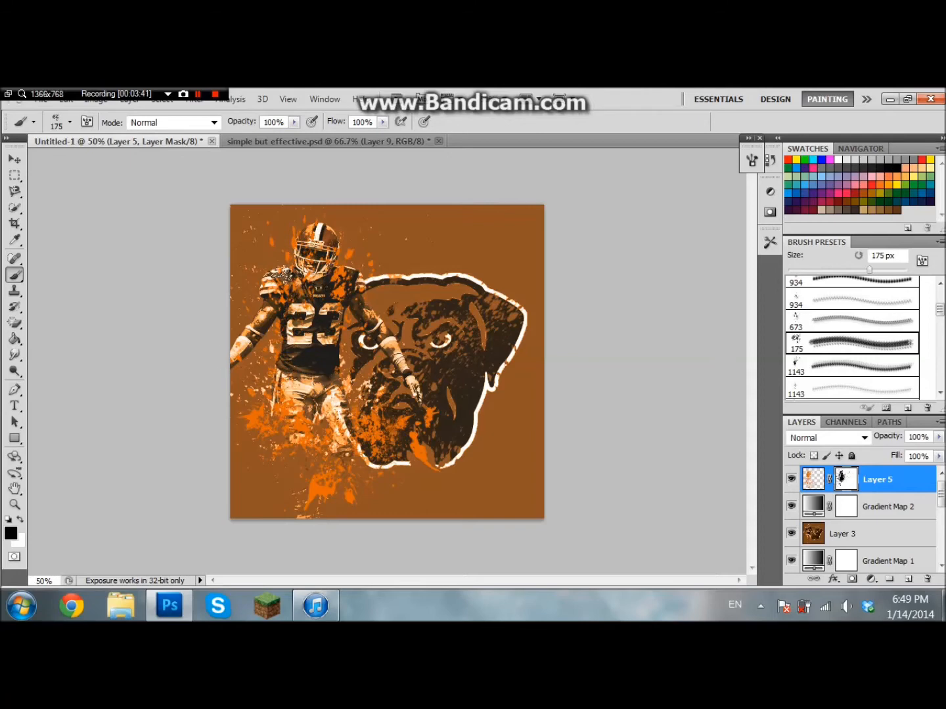
click(295, 257)
click(302, 319)
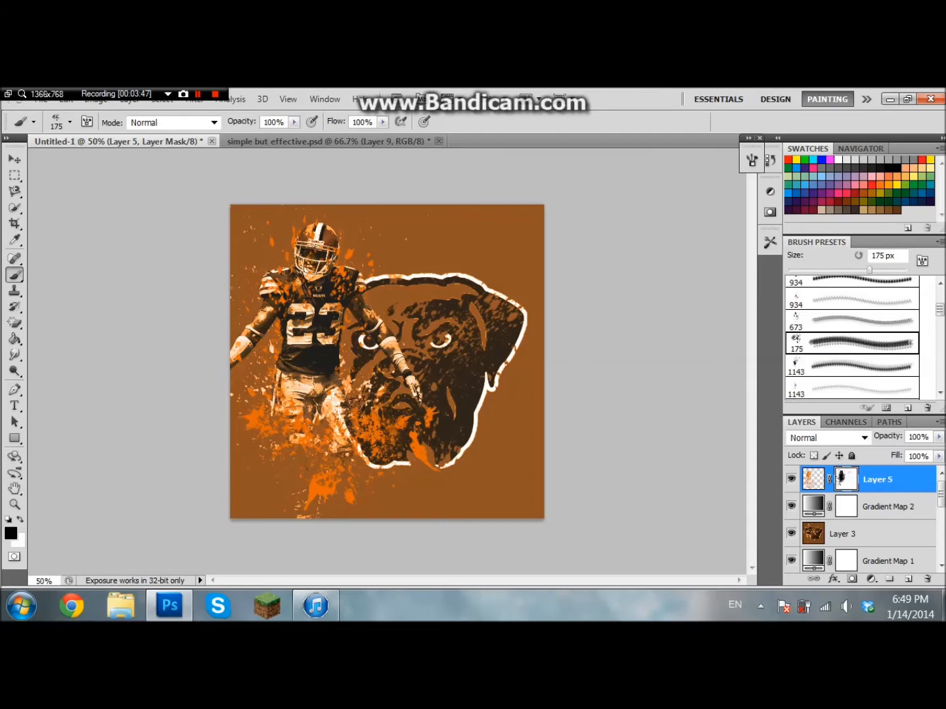
click(308, 462)
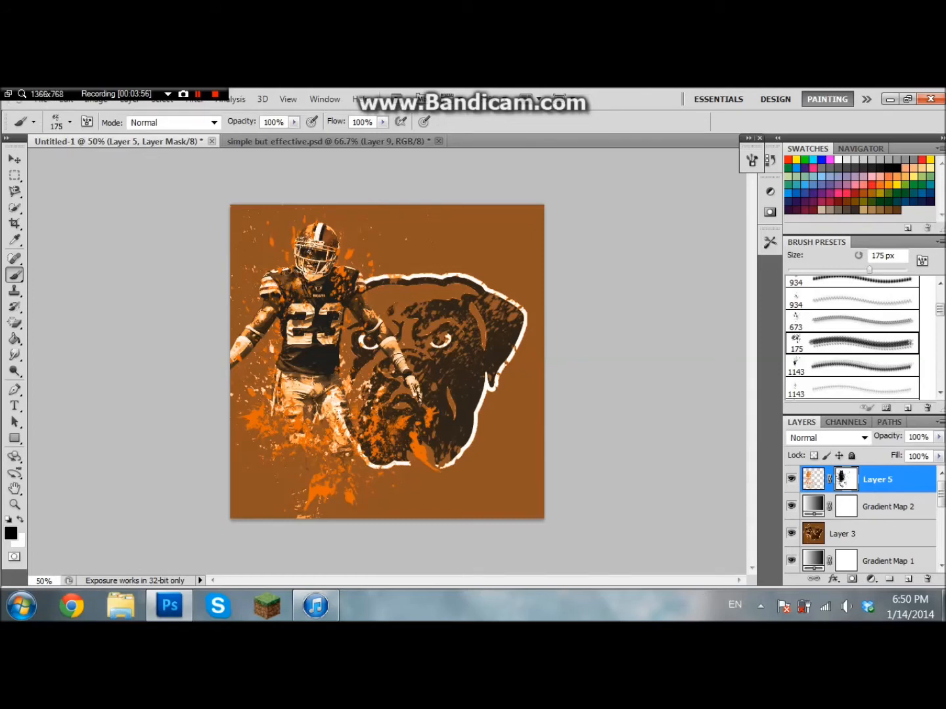
- Choose the sparse 1143 px splatter brush and reduce its size to 463 px
click(60, 121)
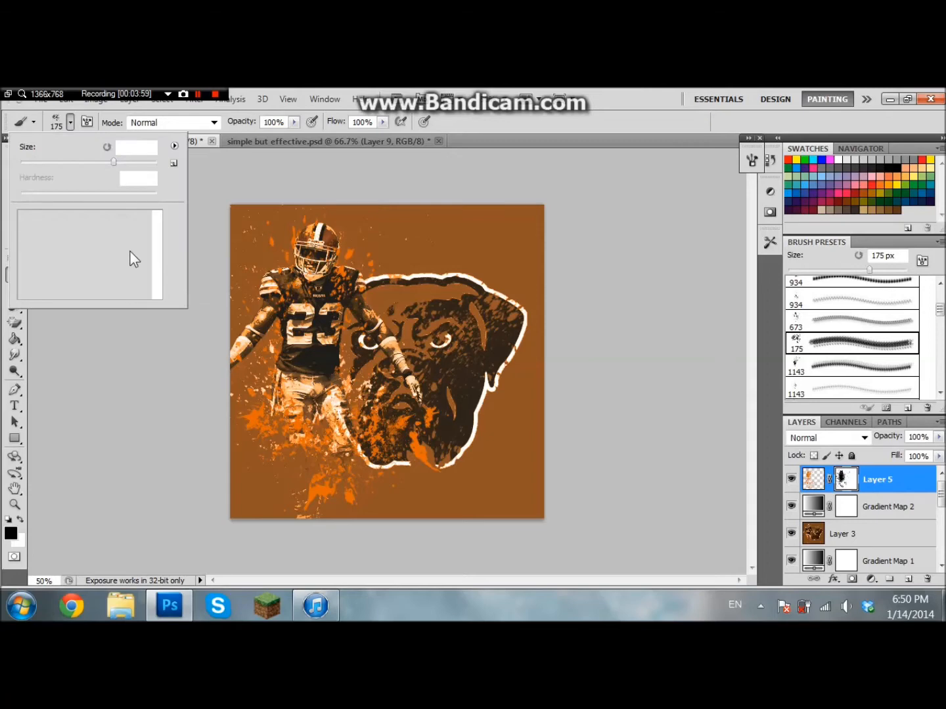
click(115, 243)
click(141, 162)
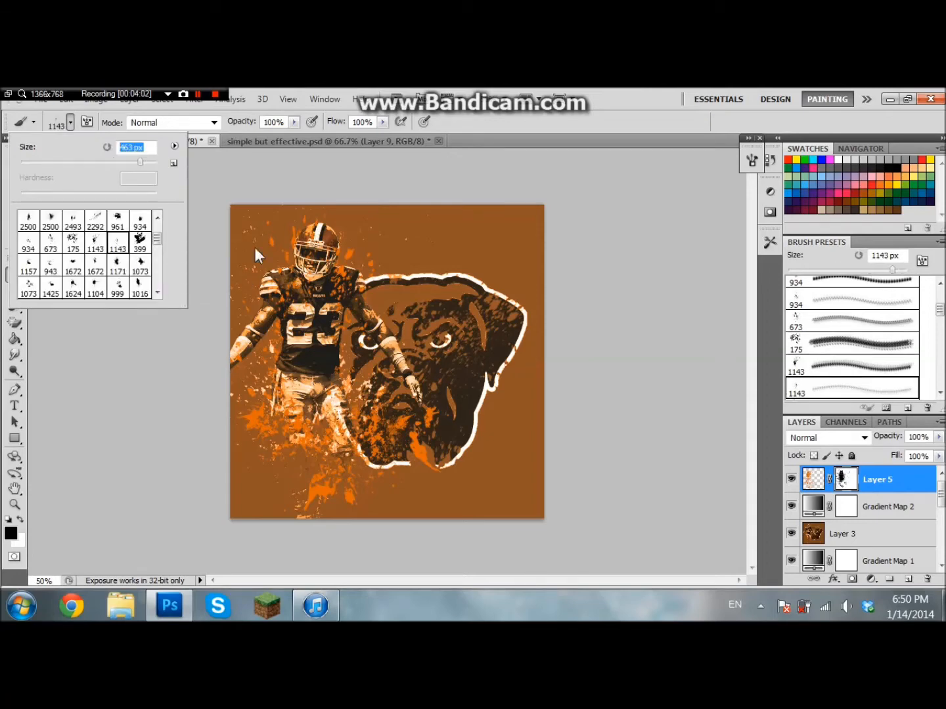
click(272, 199)
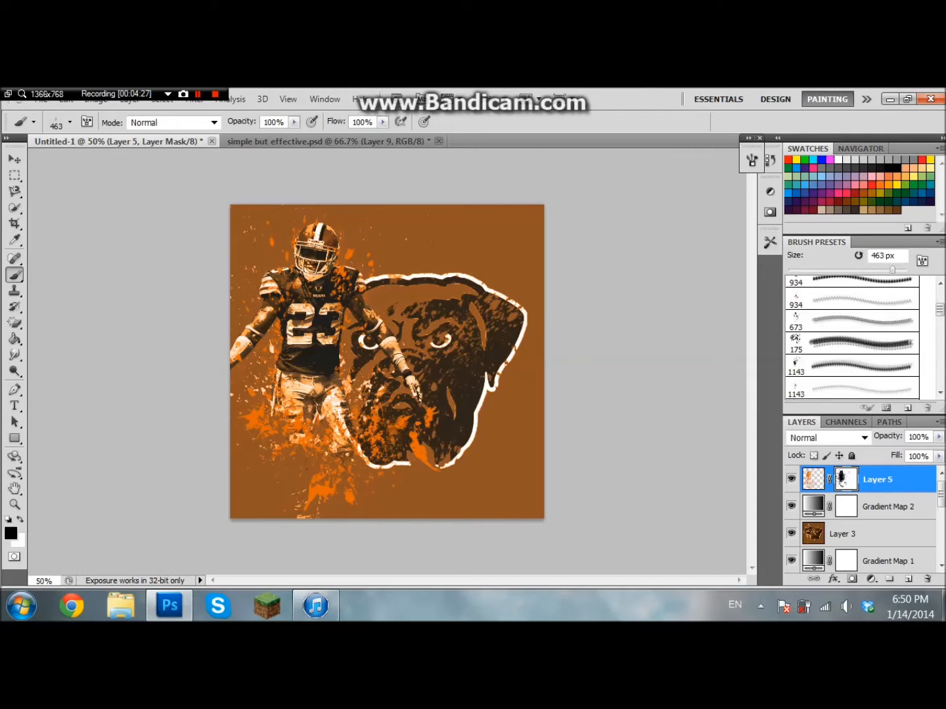
- Set Layer 5 to Overlay blending at 70% opacity
click(865, 440)
click(829, 304)
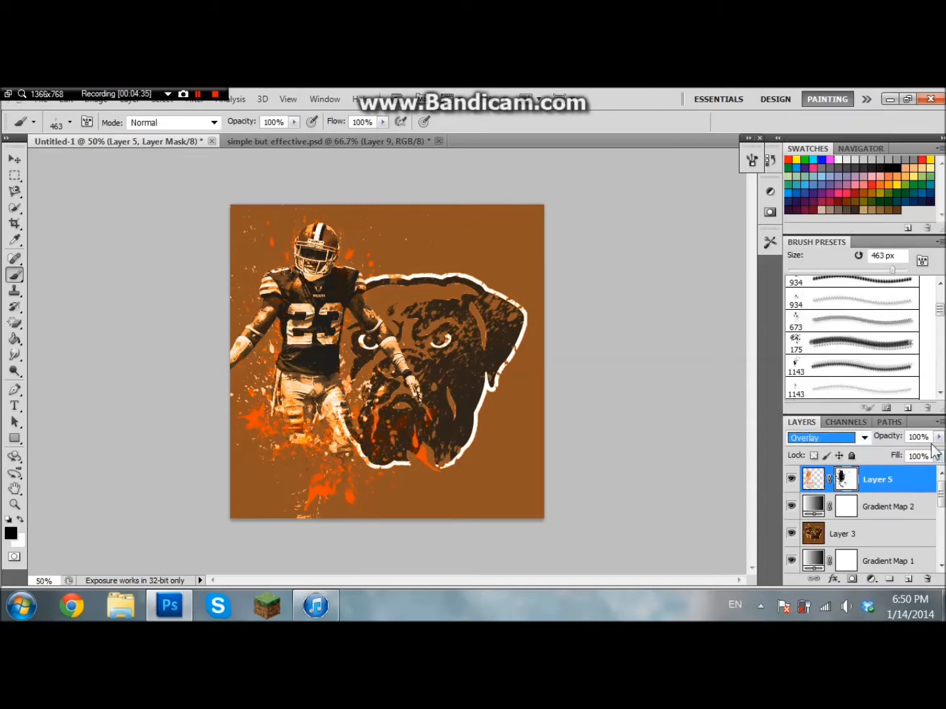
drag(895, 445, 888, 445)
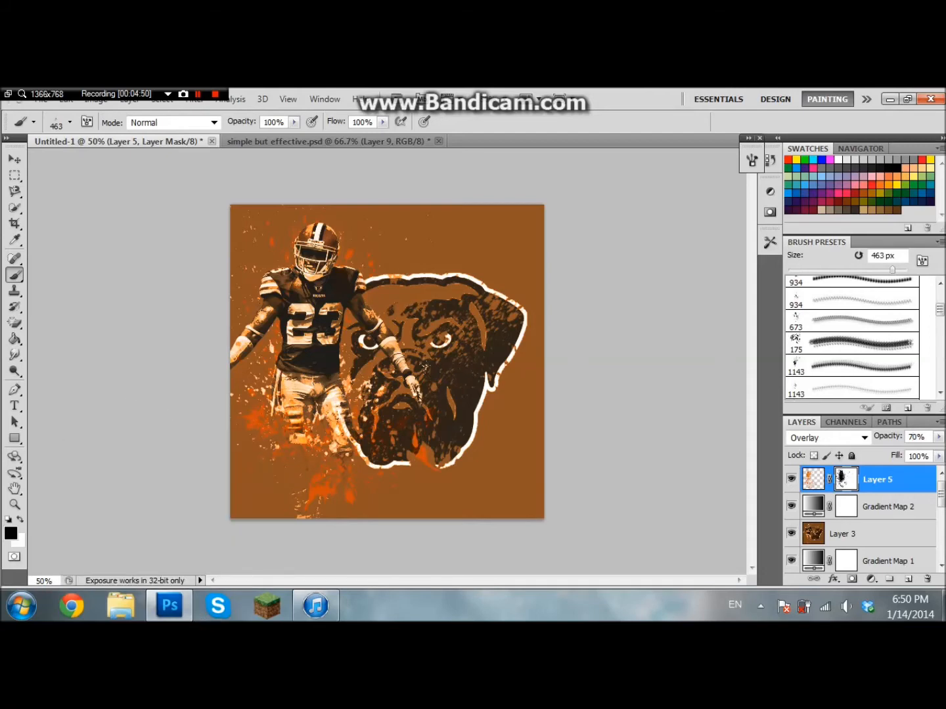
- Adjust the Layer 5 artwork with Hue/Saturation at hue 2, saturation -10 and lightness -5, and compare the image with the layer hidden and shown
click(813, 479)
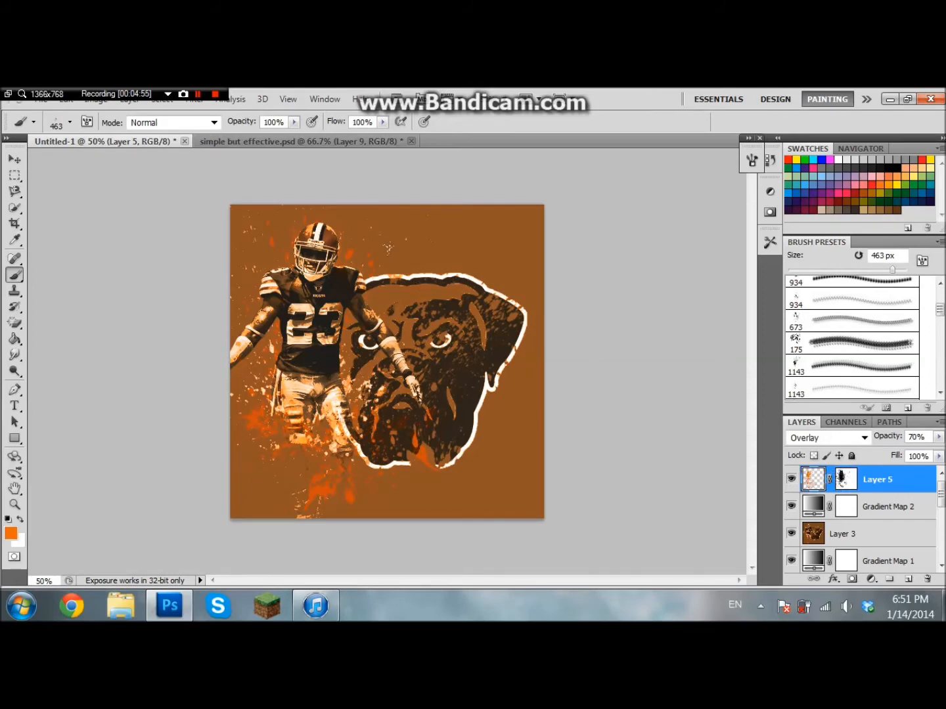
key(i)
key(ctrl+u)
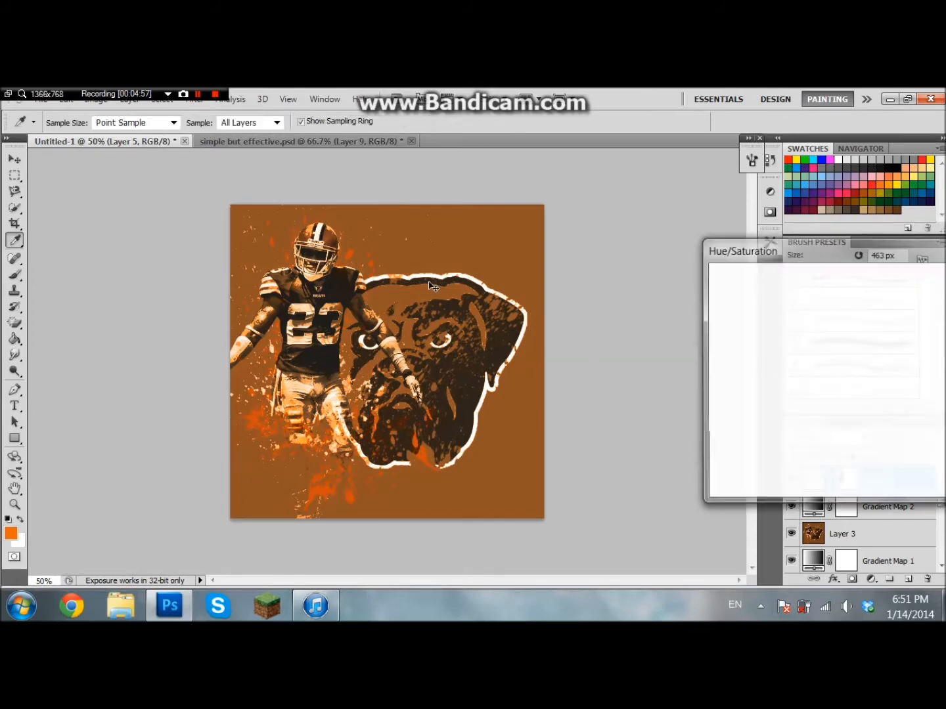
mouse_move(901, 249)
mouse_down()
mouse_move(804, 264)
mouse_move(612, 266)
mouse_move(673, 231)
mouse_up()
click(634, 344)
text(-10)
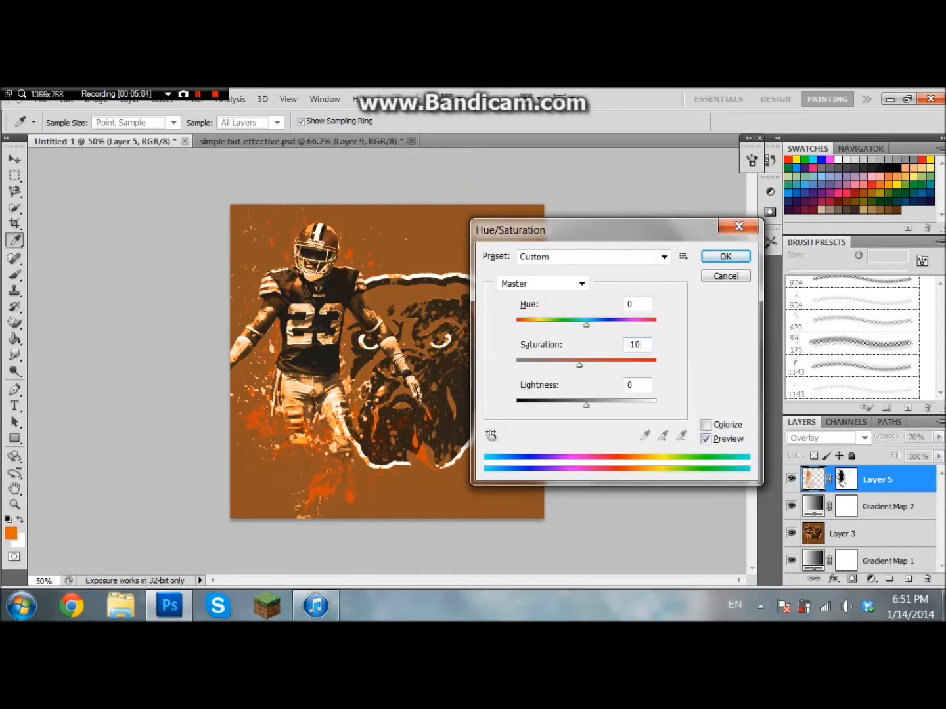
key(Tab)
text(-5)
click(637, 304)
text(2)
click(724, 257)
key(b)
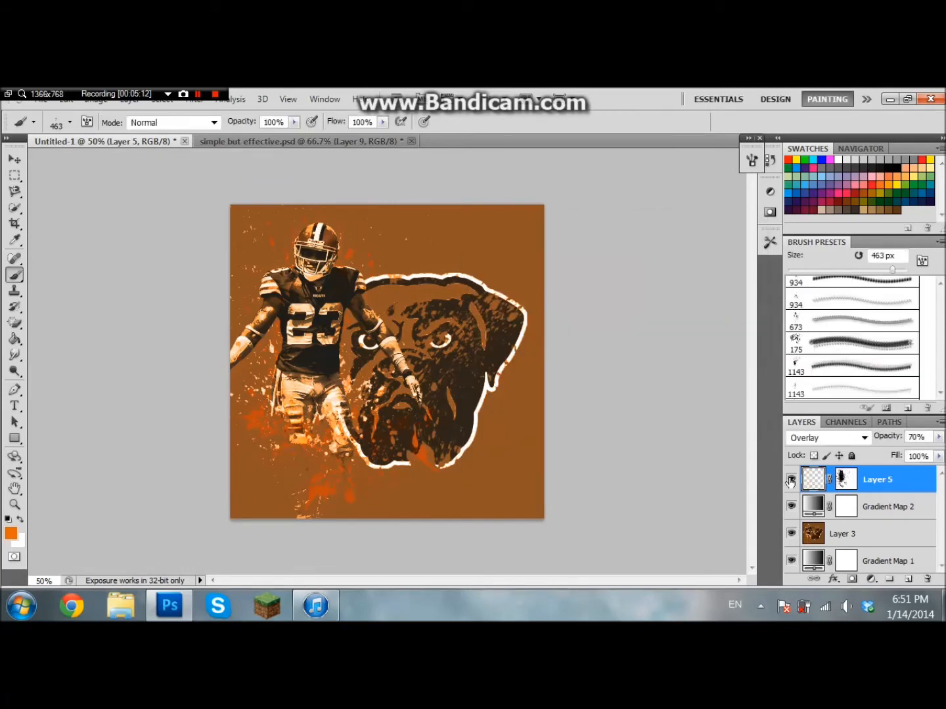
click(790, 481)
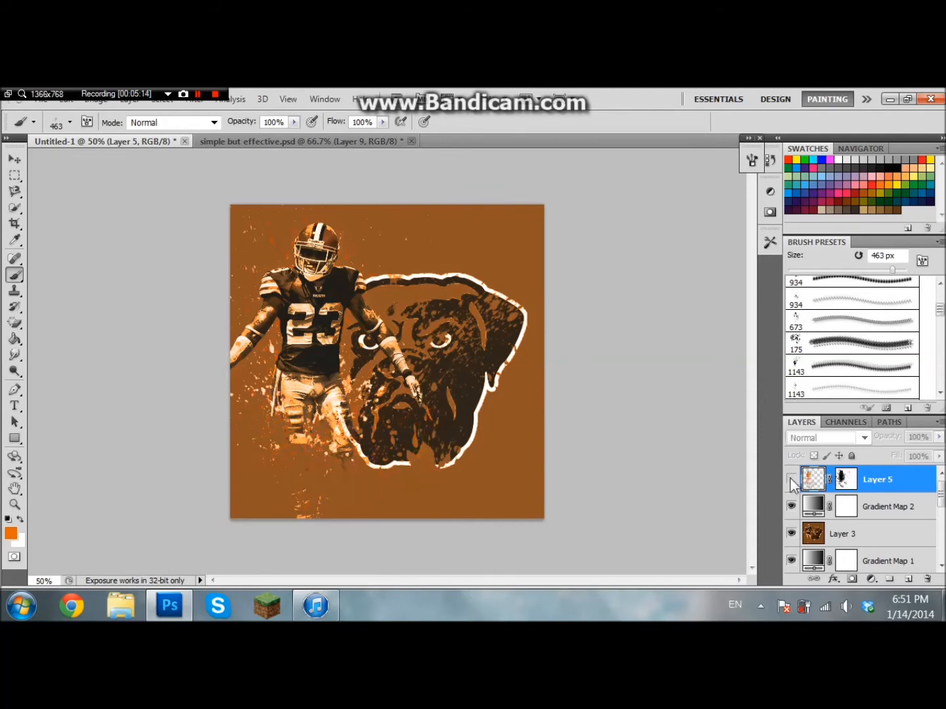
click(791, 480)
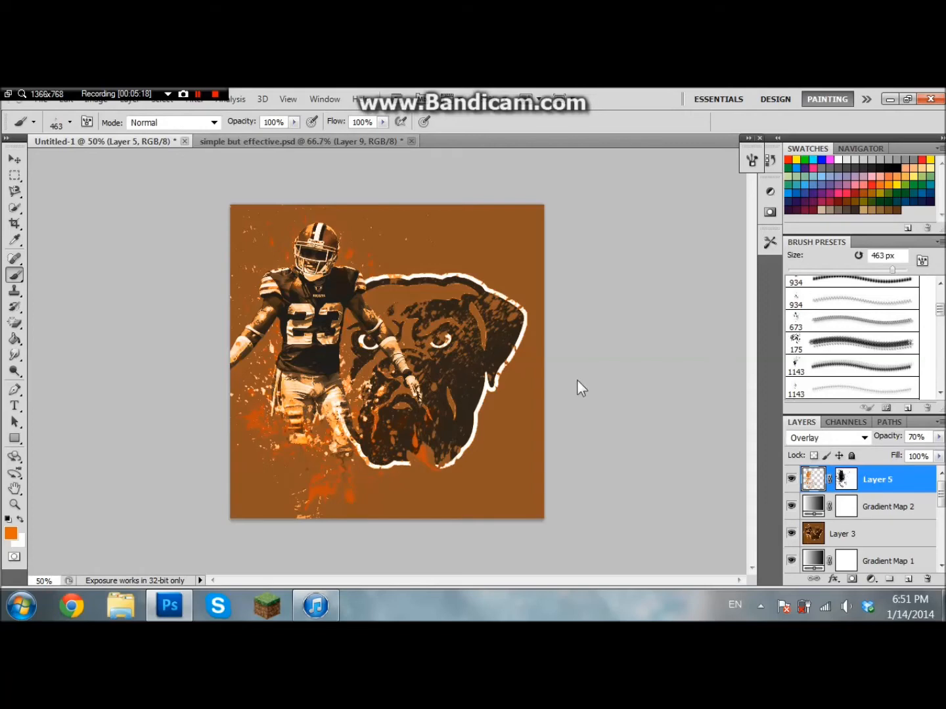
- In simple but effective.psd, show Layer 10 with Normal blending at 100% opacity, and return to Untitled-1
key(ctrl+Tab)
click(830, 534)
click(791, 535)
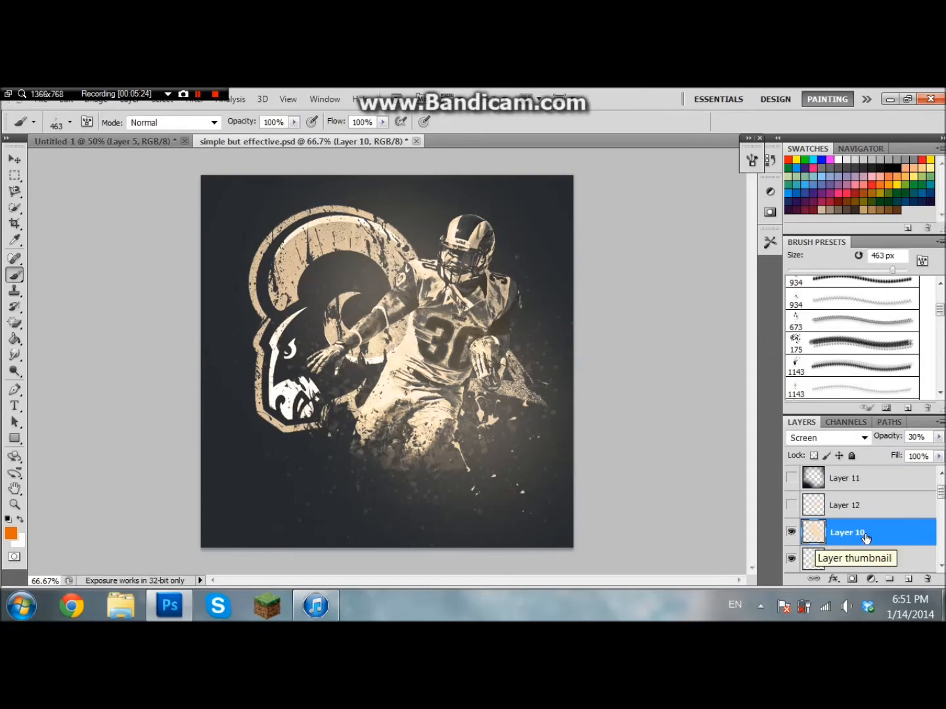
click(867, 436)
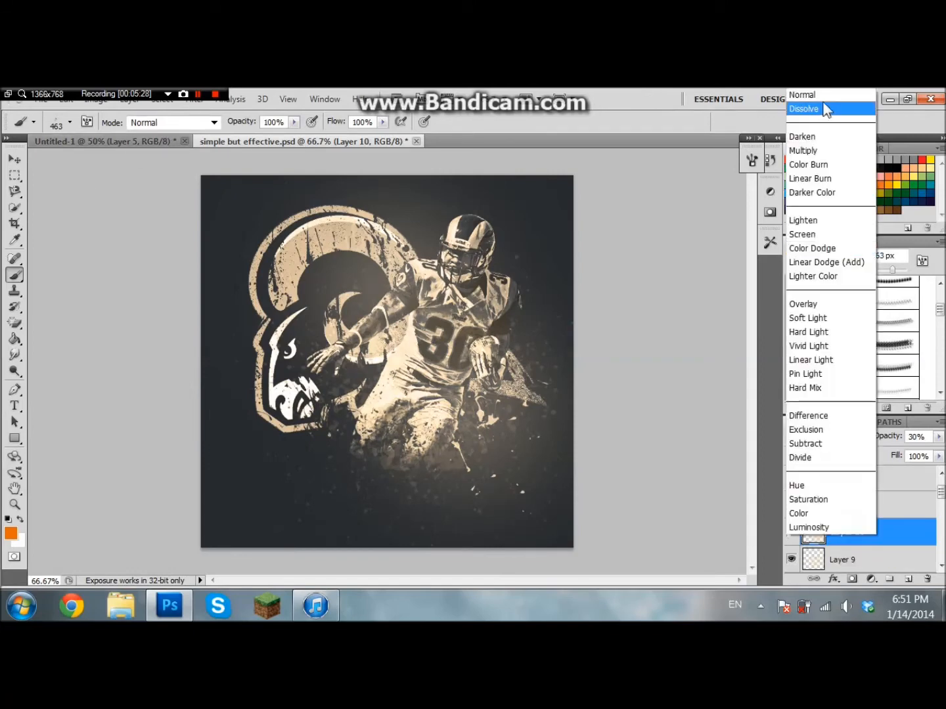
click(825, 96)
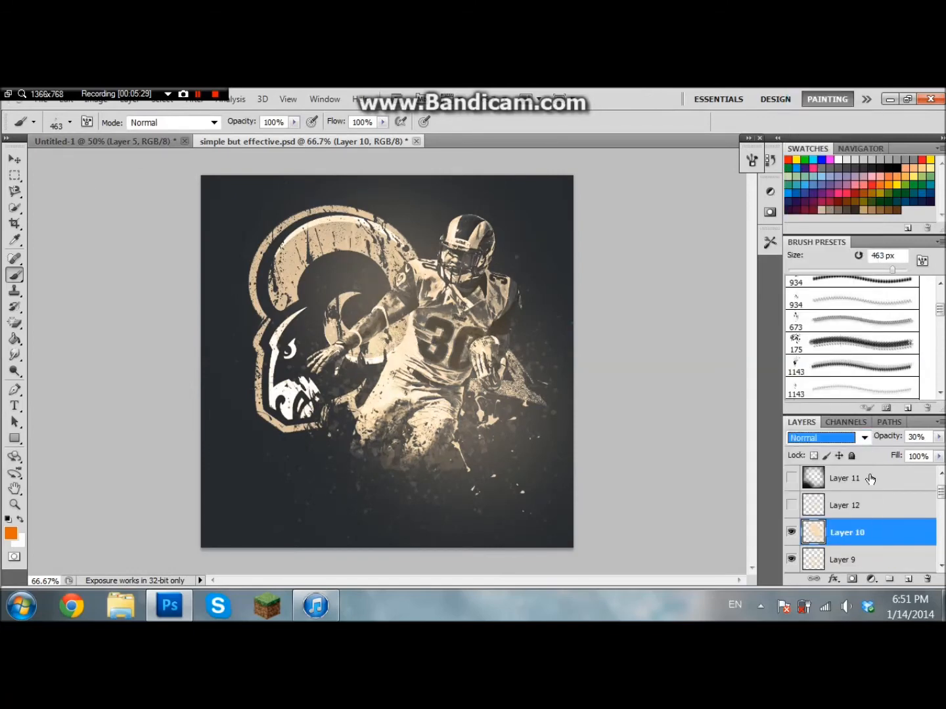
drag(880, 438, 943, 438)
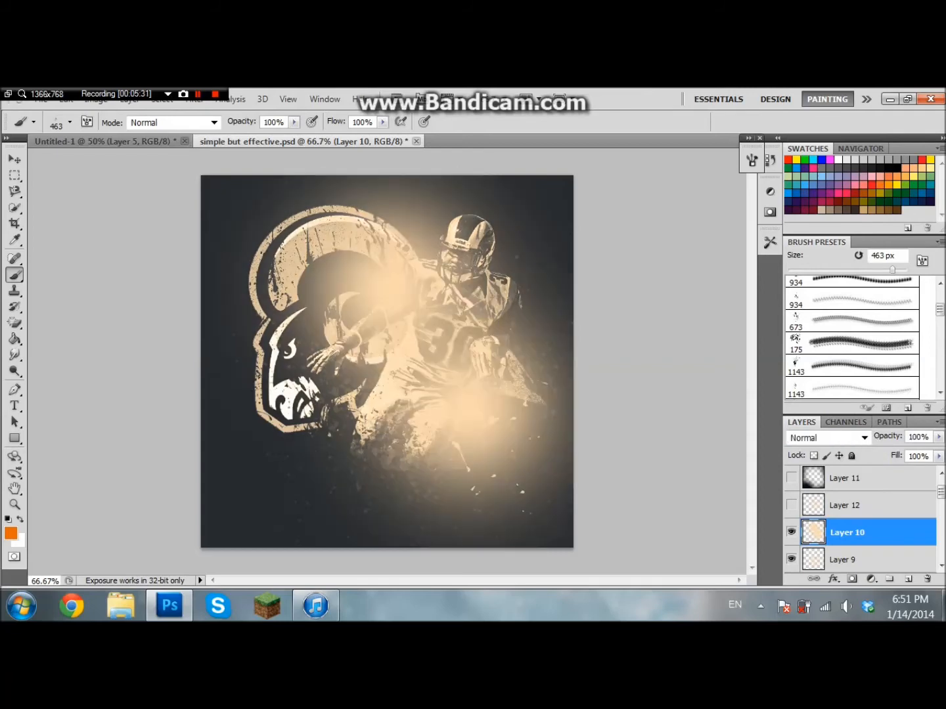
click(93, 139)
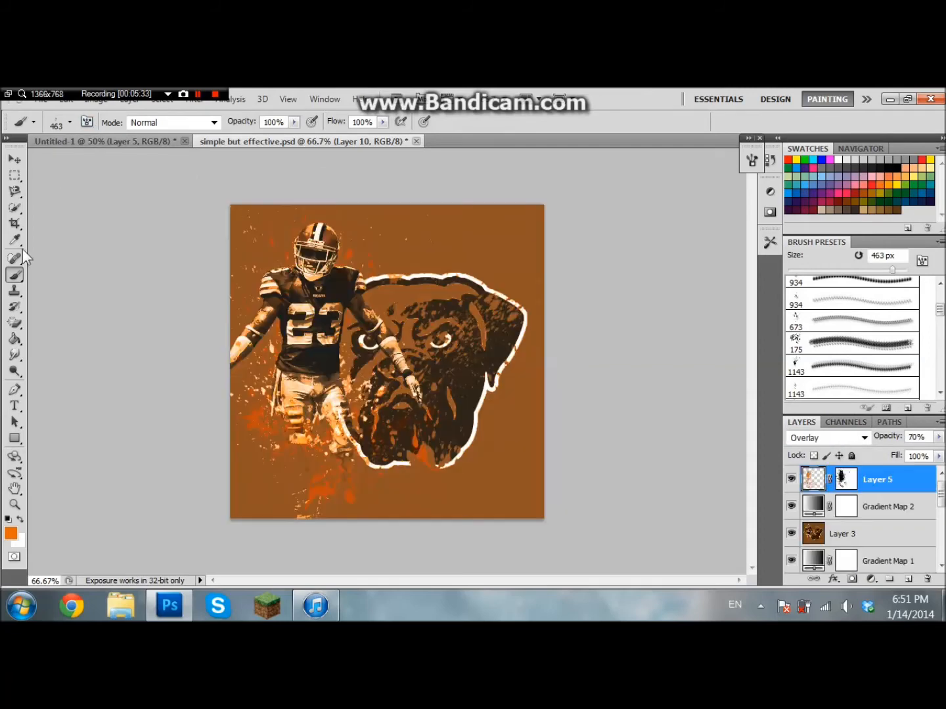
- Choose a soft round brush with 0% hardness, keeping its size at 463 px
click(58, 121)
drag(155, 239, 150, 226)
click(118, 225)
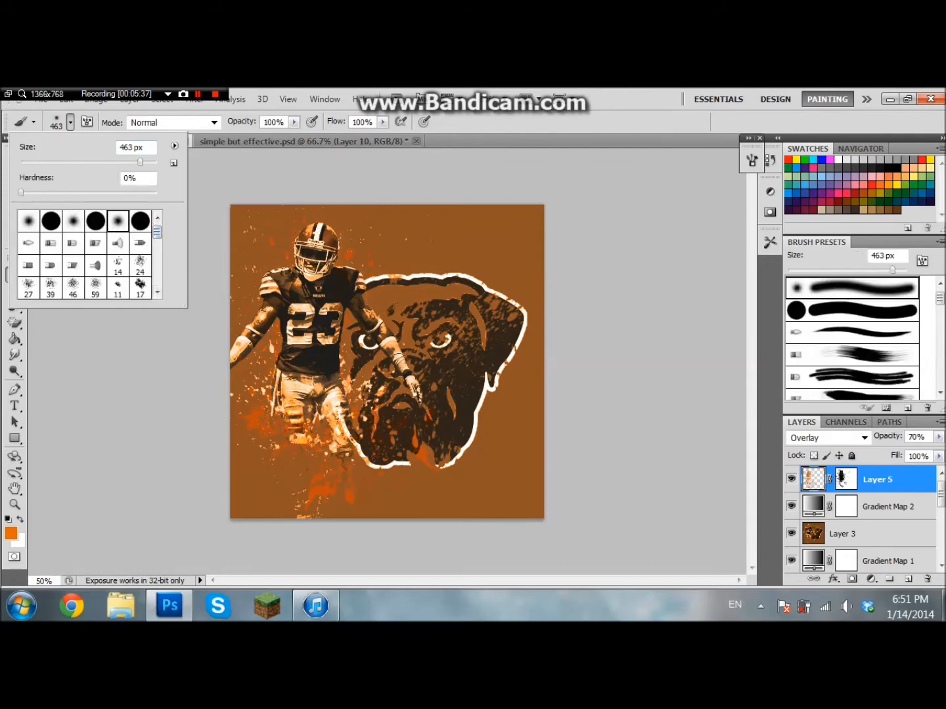
click(105, 453)
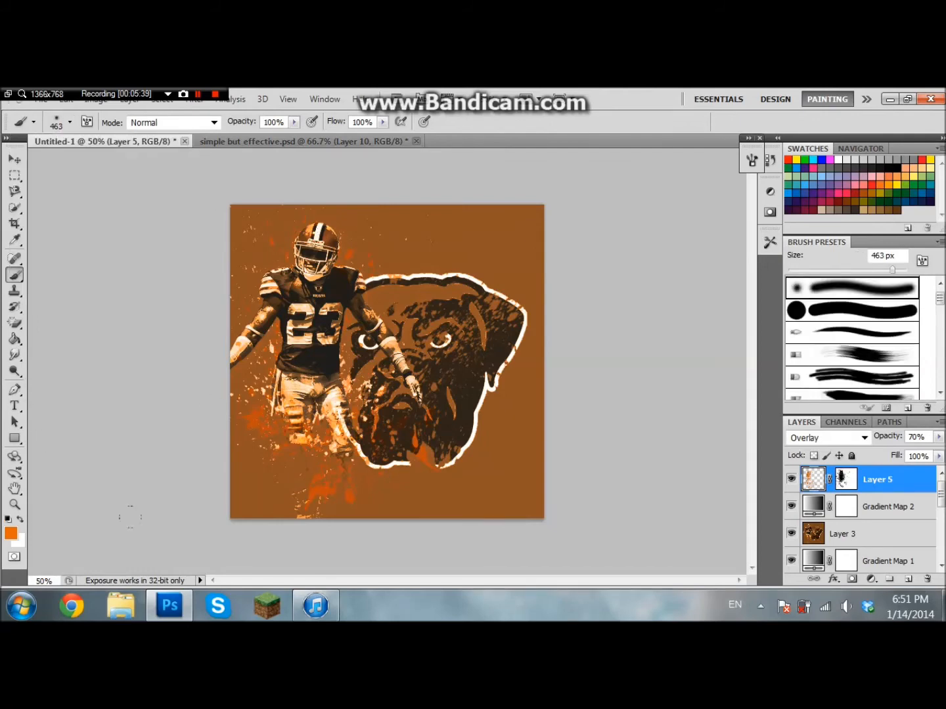
- Add a new layer above Layer 5 and dab soft dark brown (RGB 46, 35, 26) spots by the player's hip and shoulder
click(908, 579)
click(11, 532)
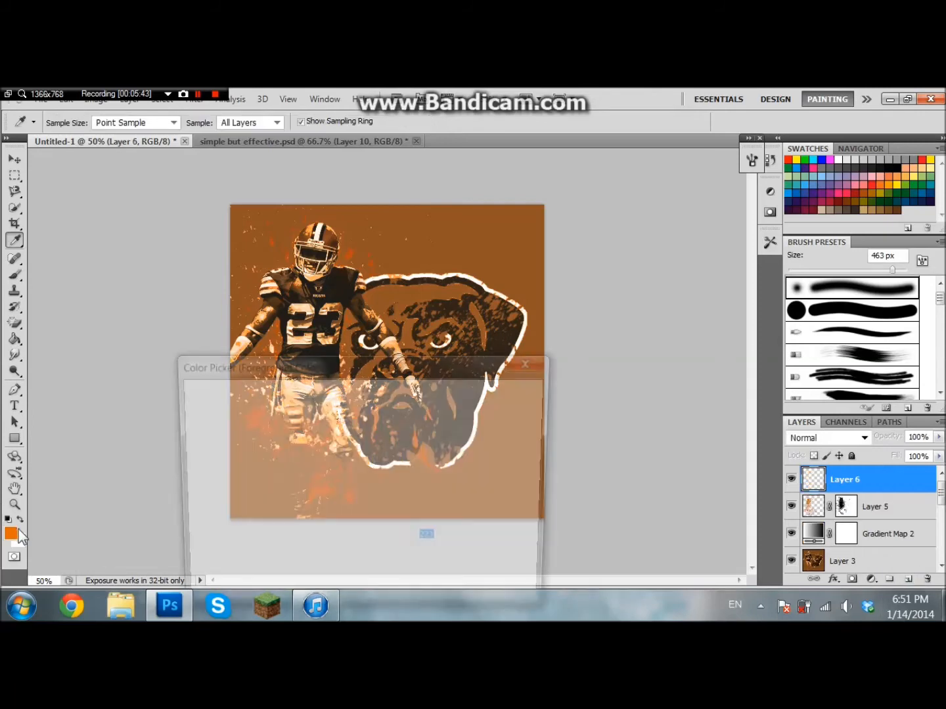
click(513, 326)
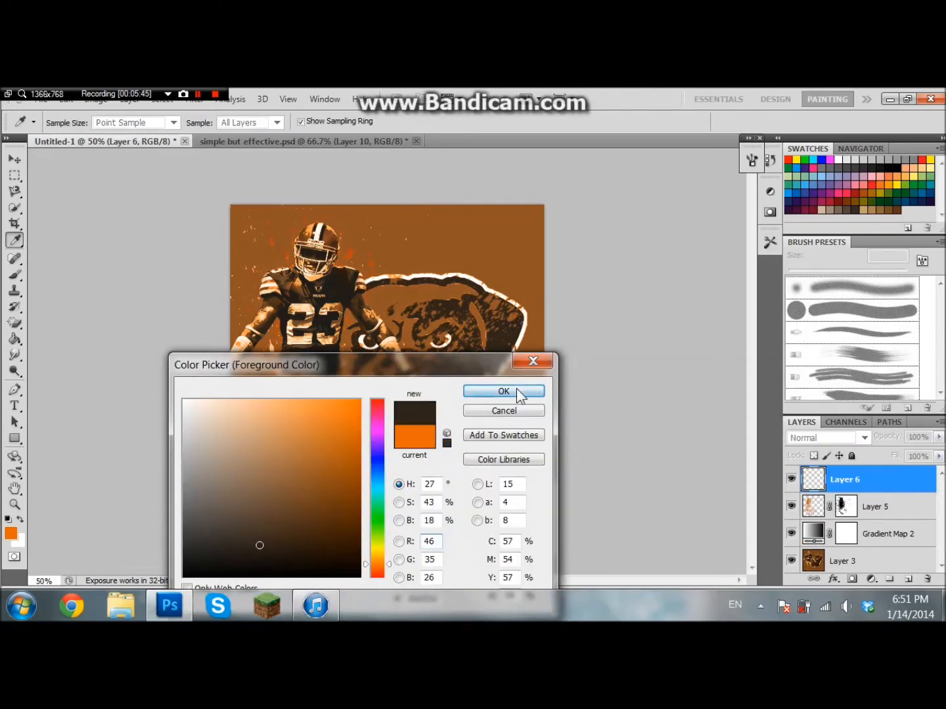
click(517, 390)
click(346, 416)
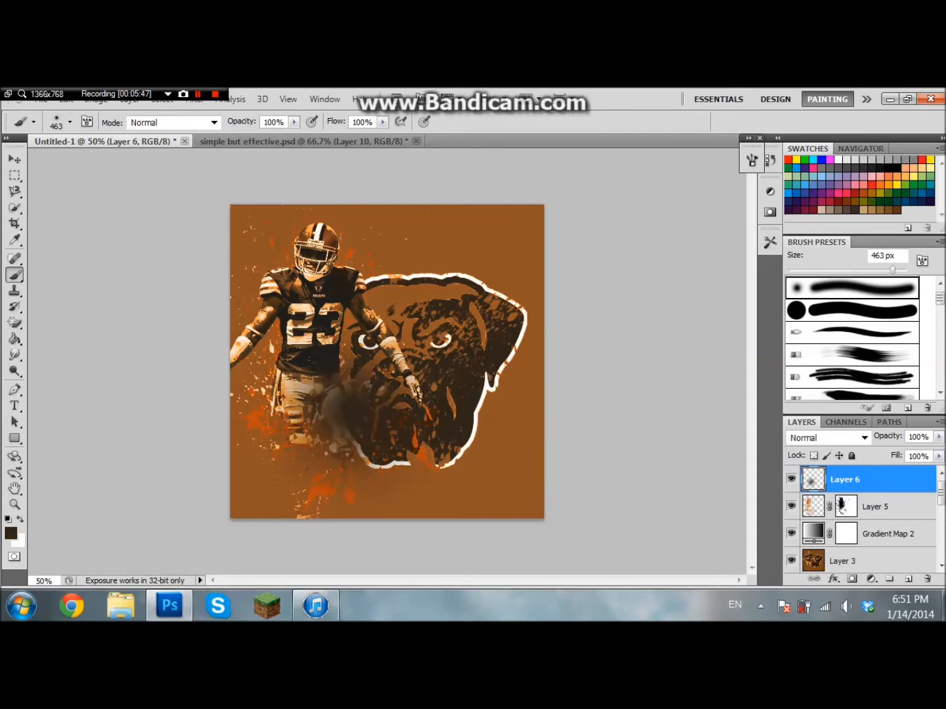
click(271, 281)
click(272, 280)
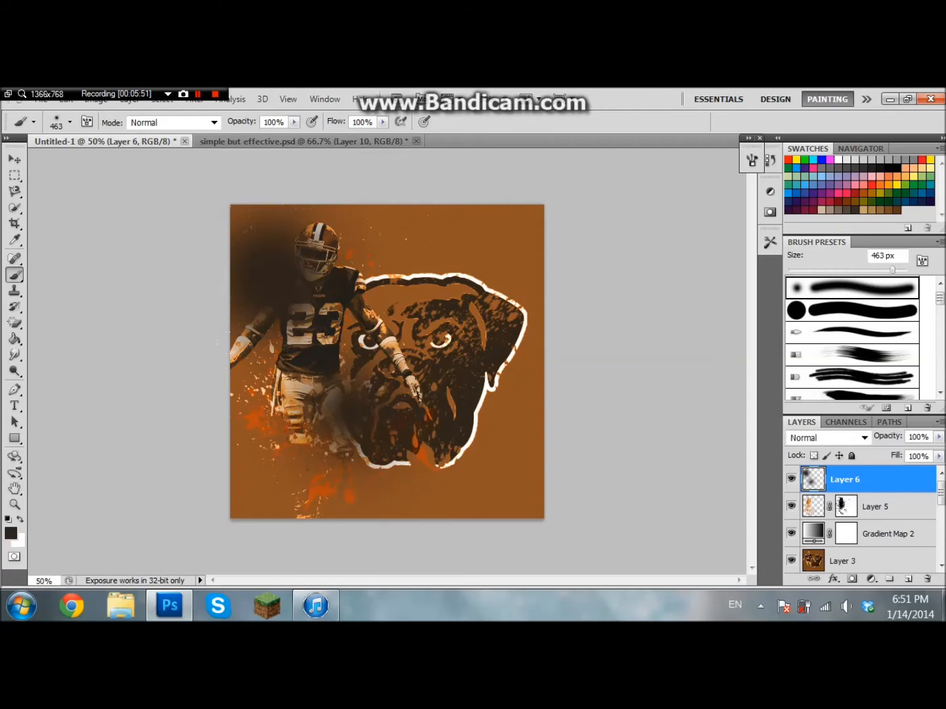
- Sample the lighter brown from the dog logo and dab soft spots around the player's waist and arm, reducing the brush to 150 px
click(10, 534)
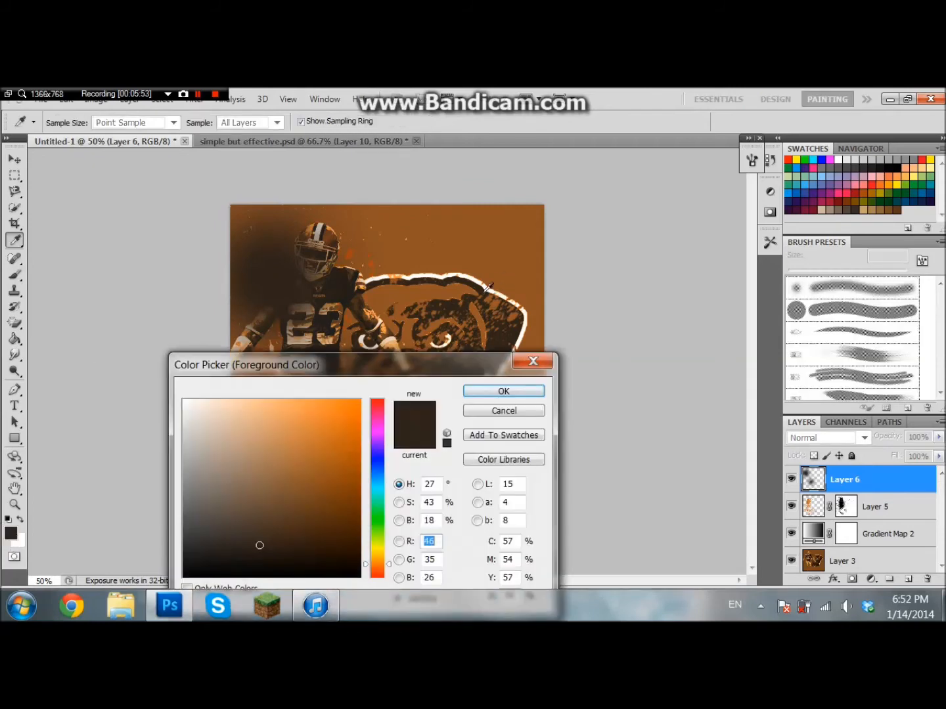
click(463, 289)
click(503, 392)
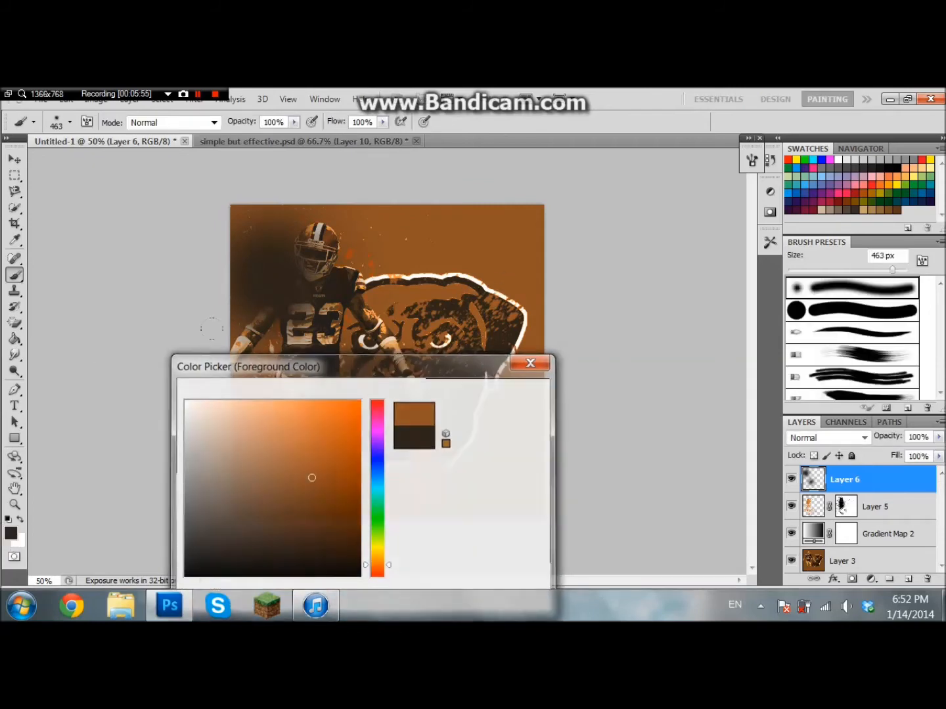
click(273, 367)
key(bracketleft)
key(bracketleft)
key(bracketleft)
key(bracketleft)
key(bracketleft)
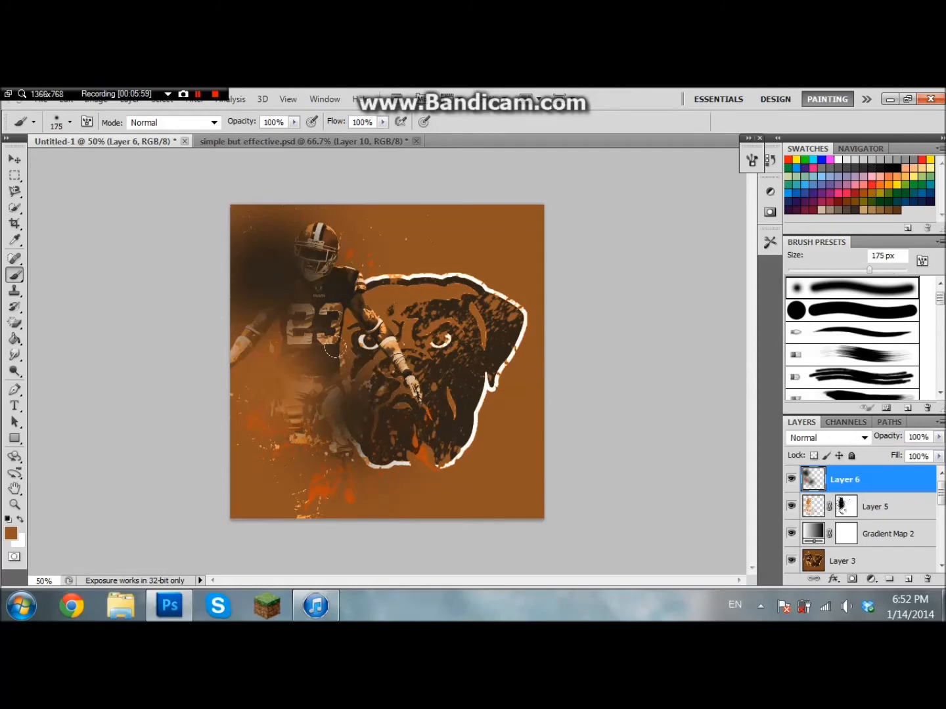
click(358, 302)
key(bracketleft)
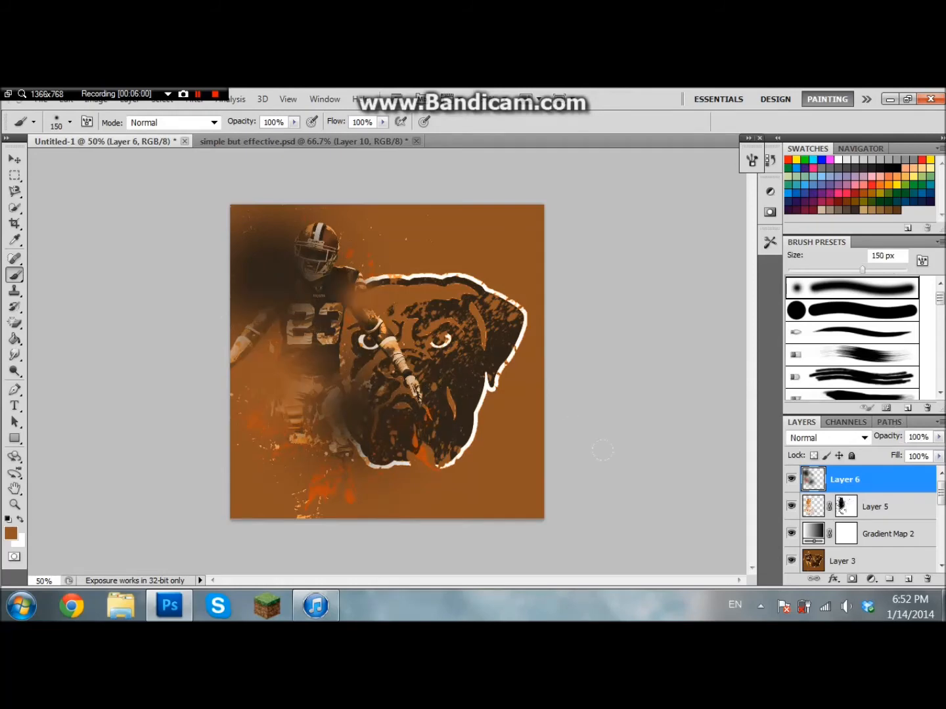
click(339, 340)
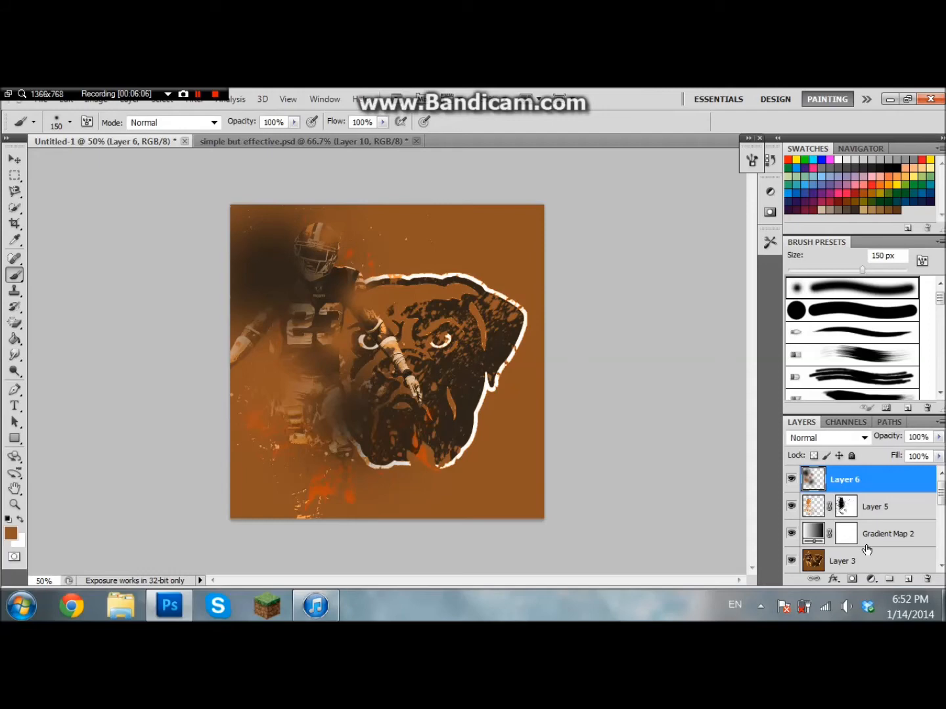
- Set Layer 6 to Screen blending at 50% opacity
click(865, 435)
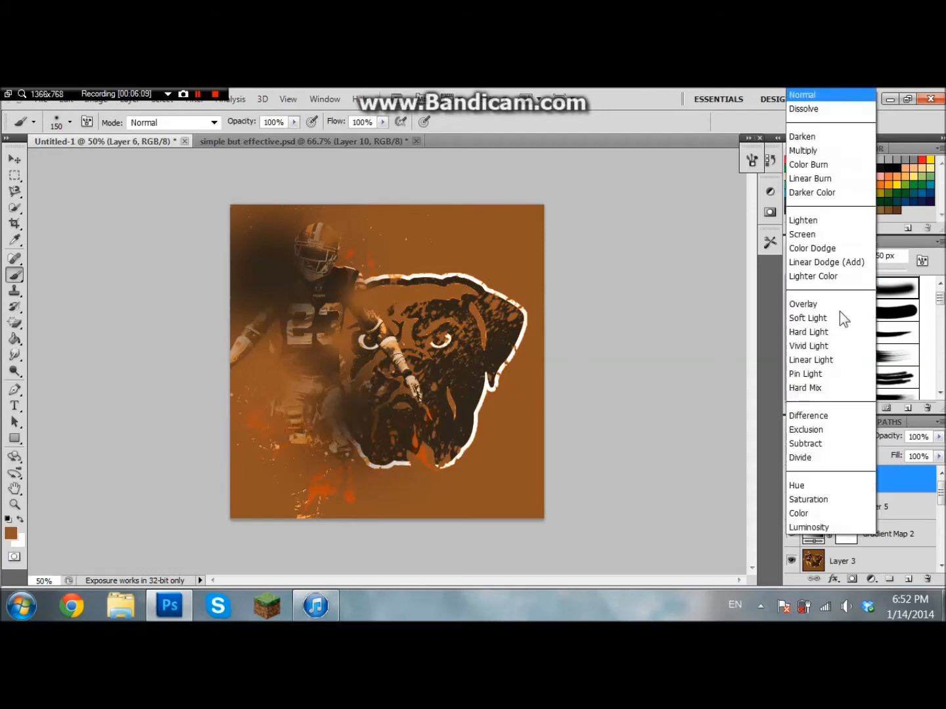
click(818, 233)
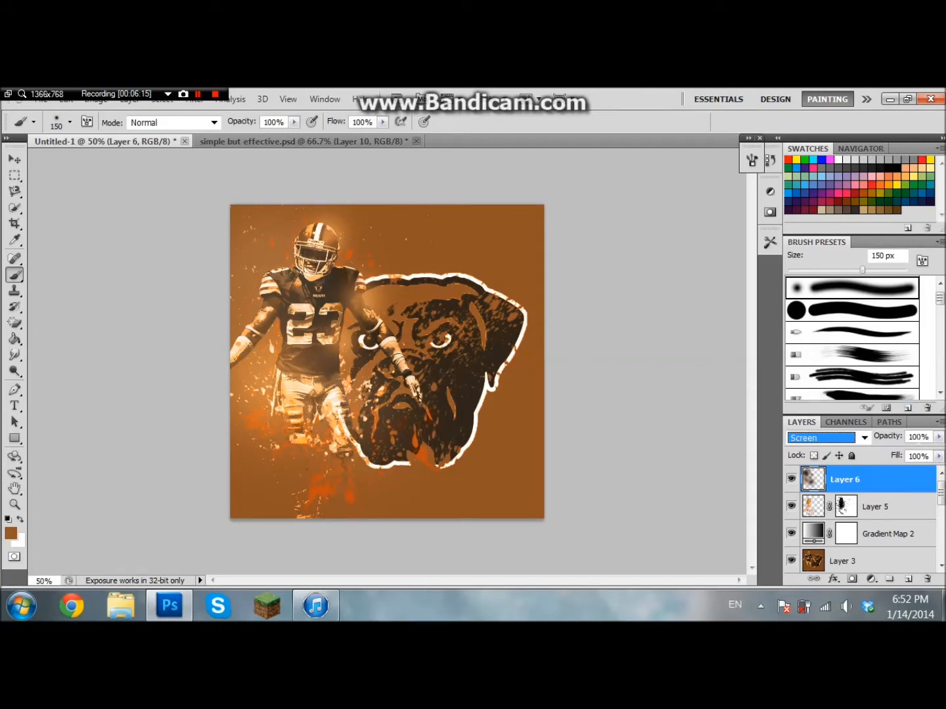
click(897, 436)
text(30)
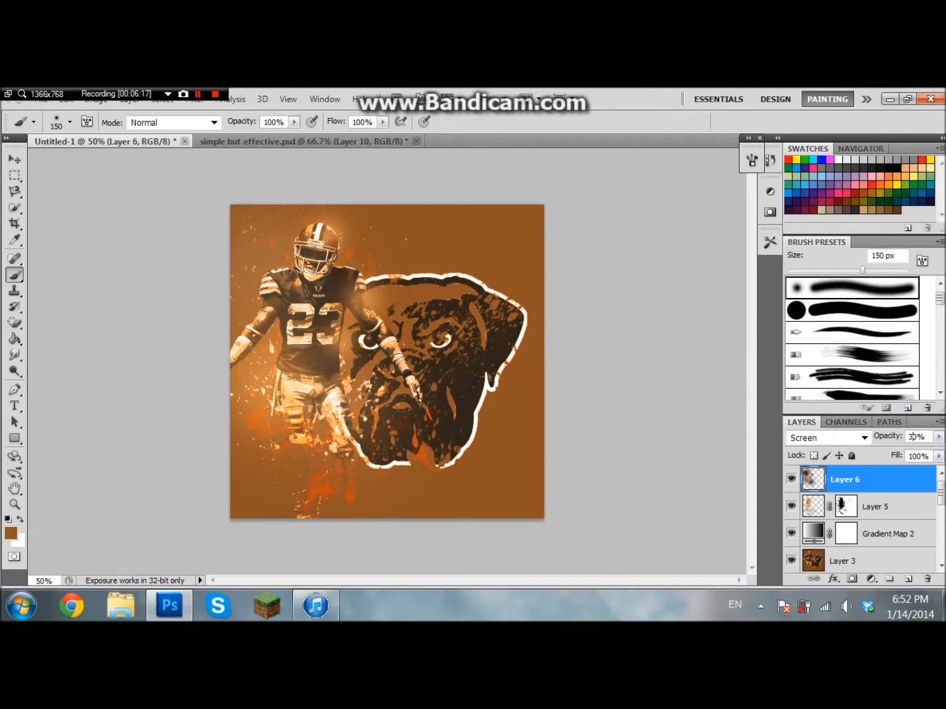
key(Return)
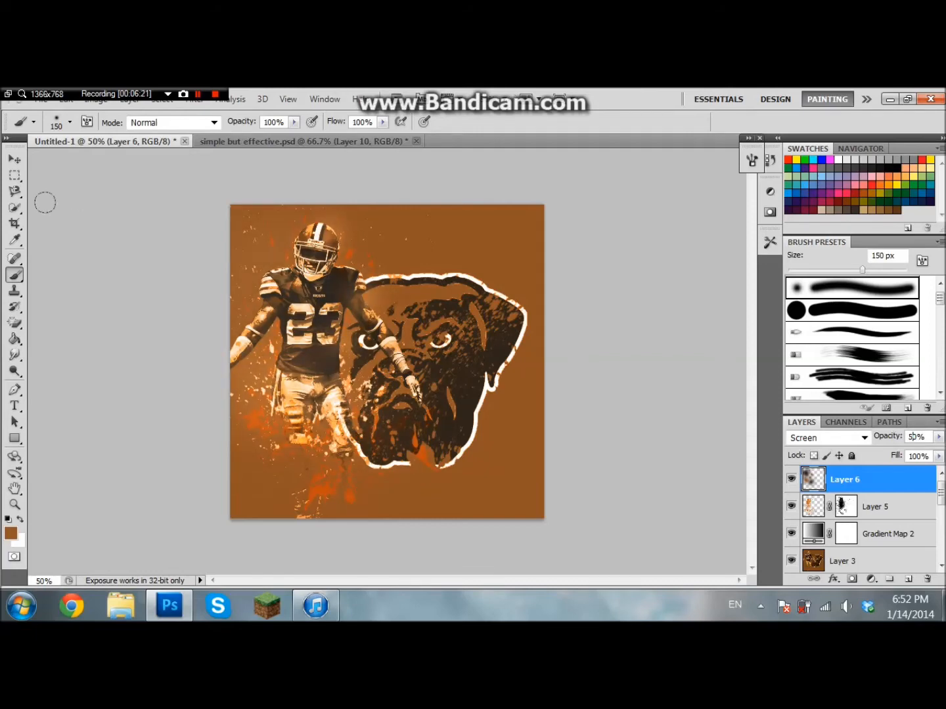
- Compare the image with Layer 6 hidden and shown
click(15, 159)
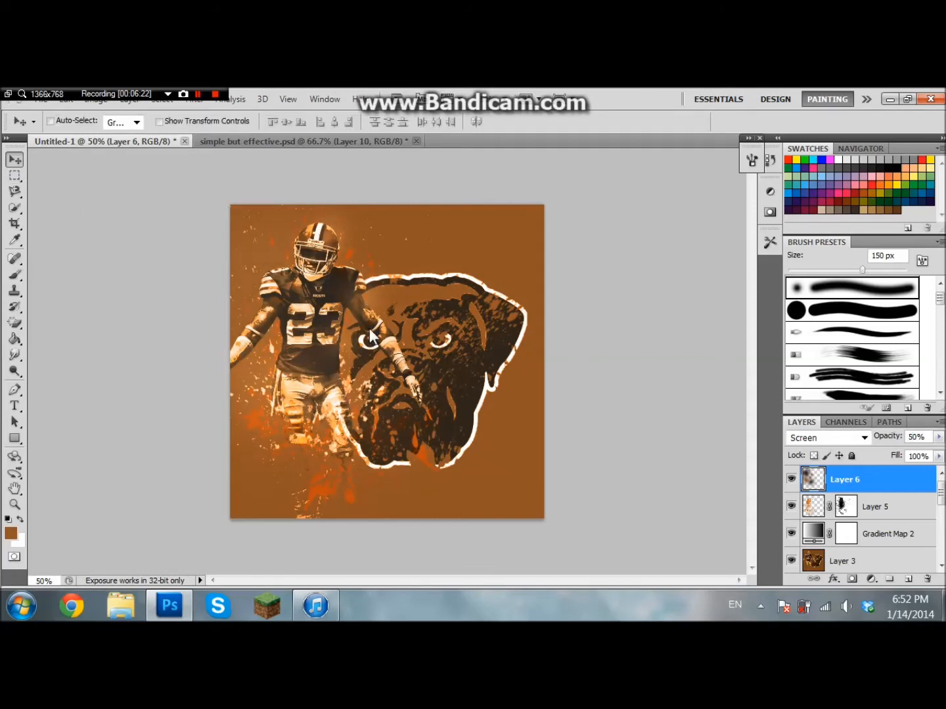
click(790, 480)
click(790, 480)
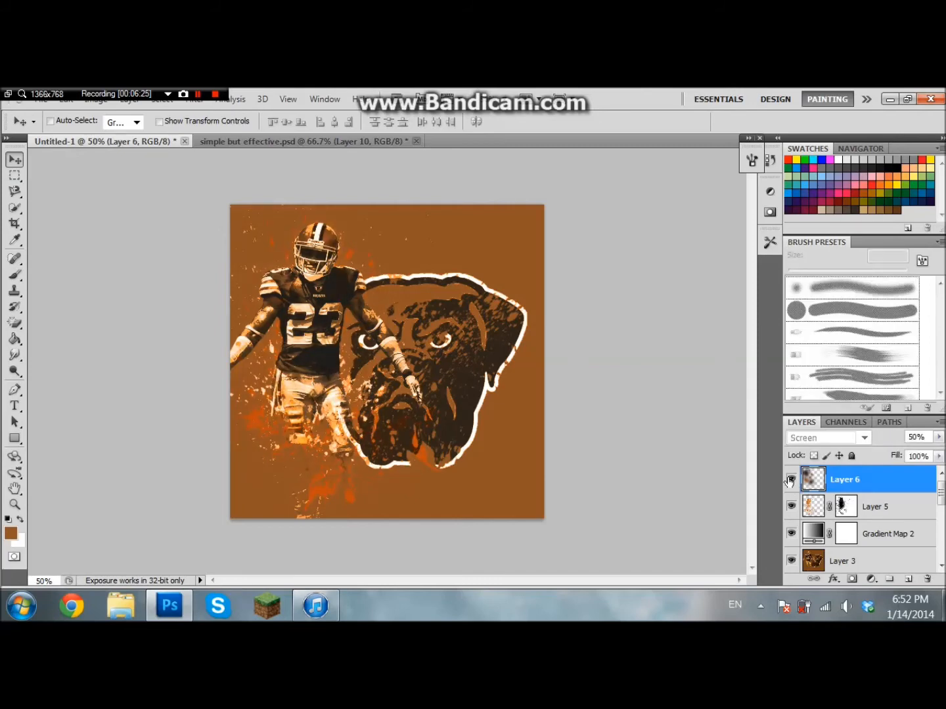
click(790, 481)
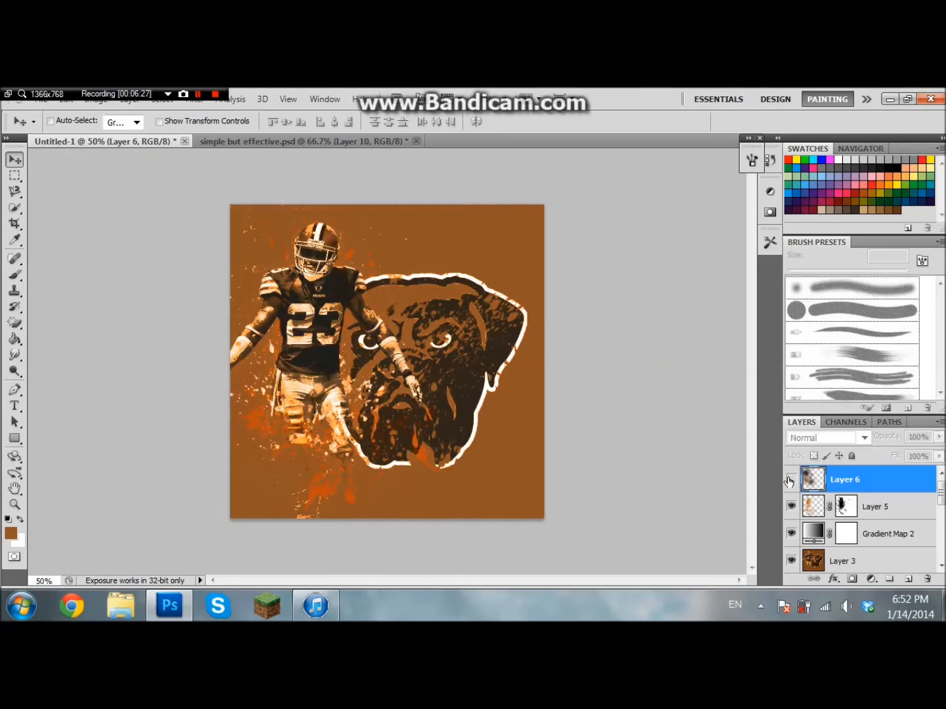
click(790, 481)
- In simple but effective.psd, hide Layer 10 and show Layer 12 to examine its effect and blending settings, and return to Untitled-1
click(348, 142)
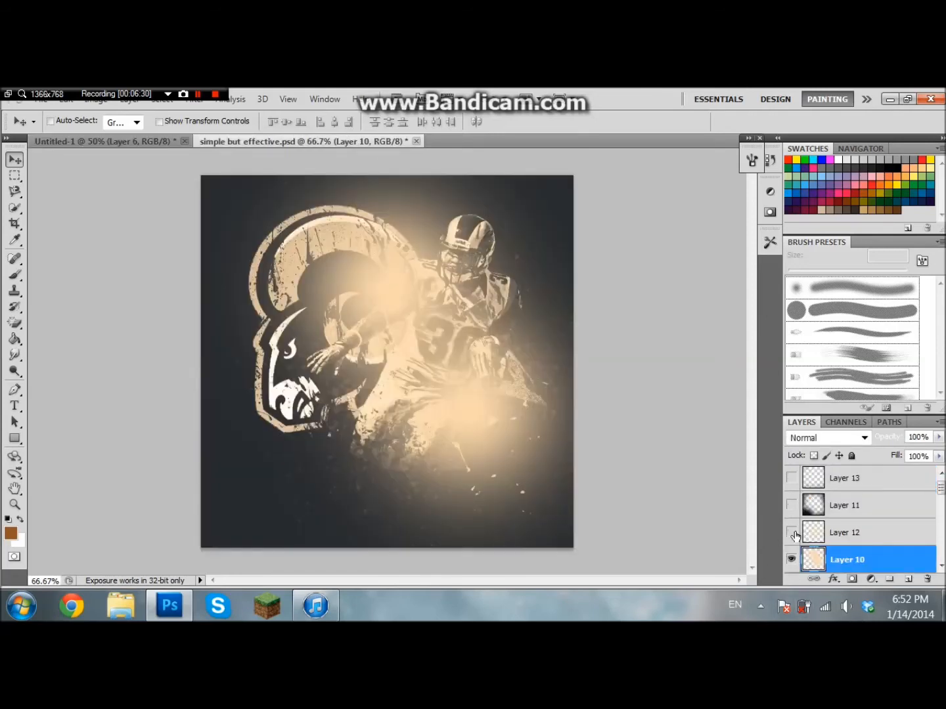
click(797, 534)
click(792, 534)
click(792, 534)
click(792, 559)
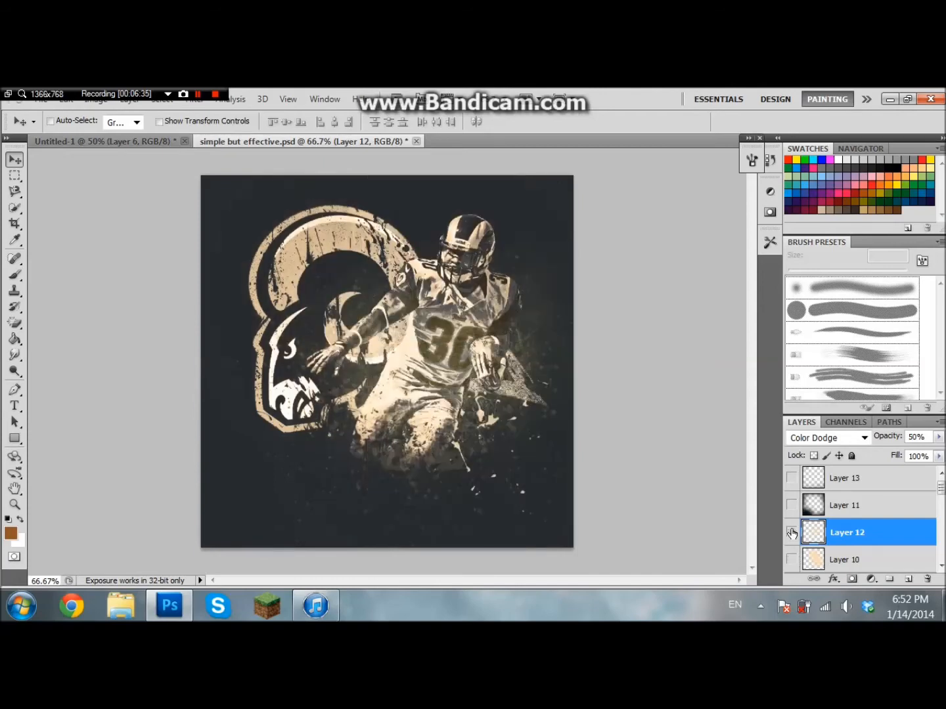
click(792, 533)
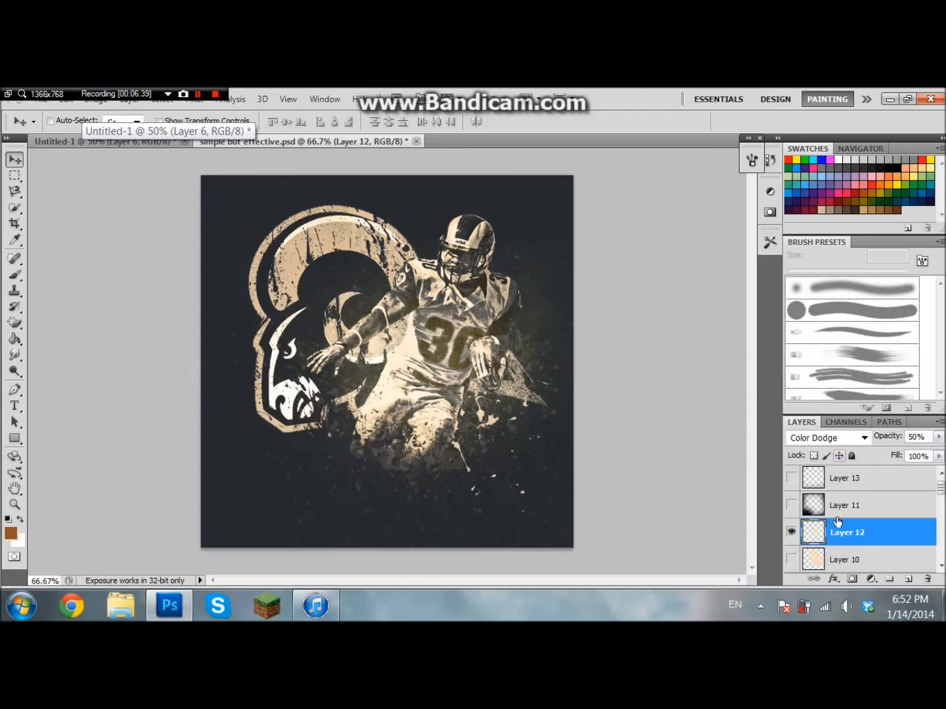
key(ctrl+Tab)
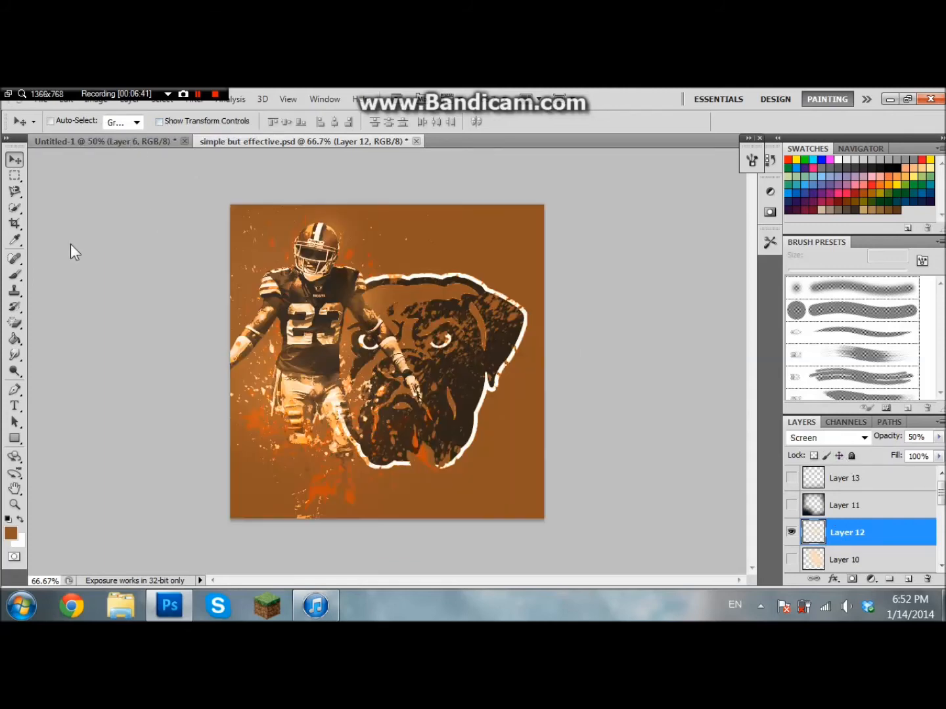
- Browse the brush presets for a faint texture brush and choose the 907 px one
key(b)
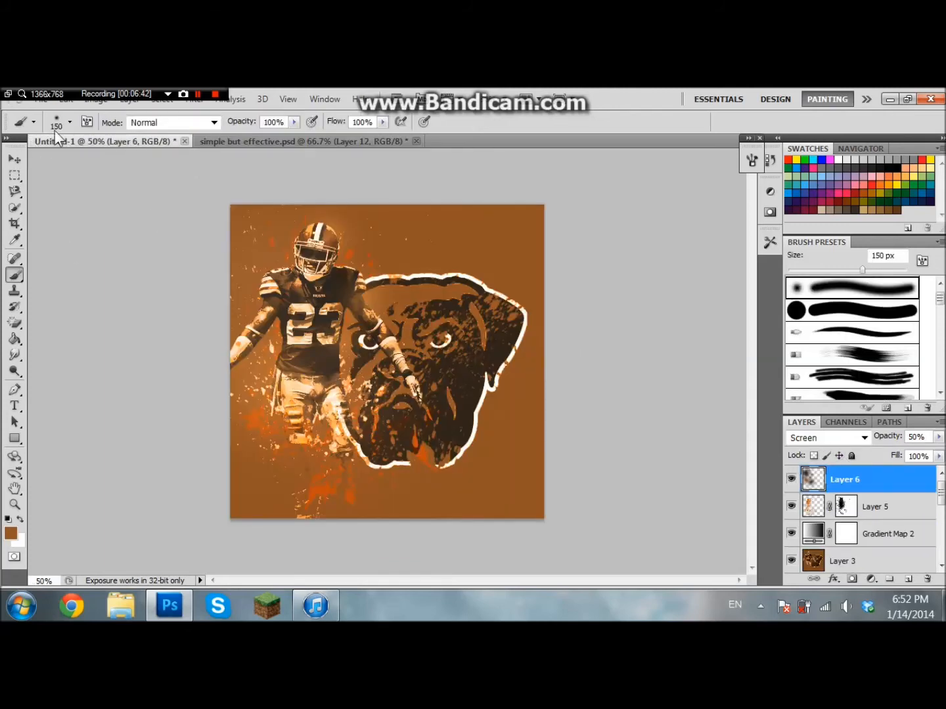
click(57, 118)
drag(159, 232, 160, 252)
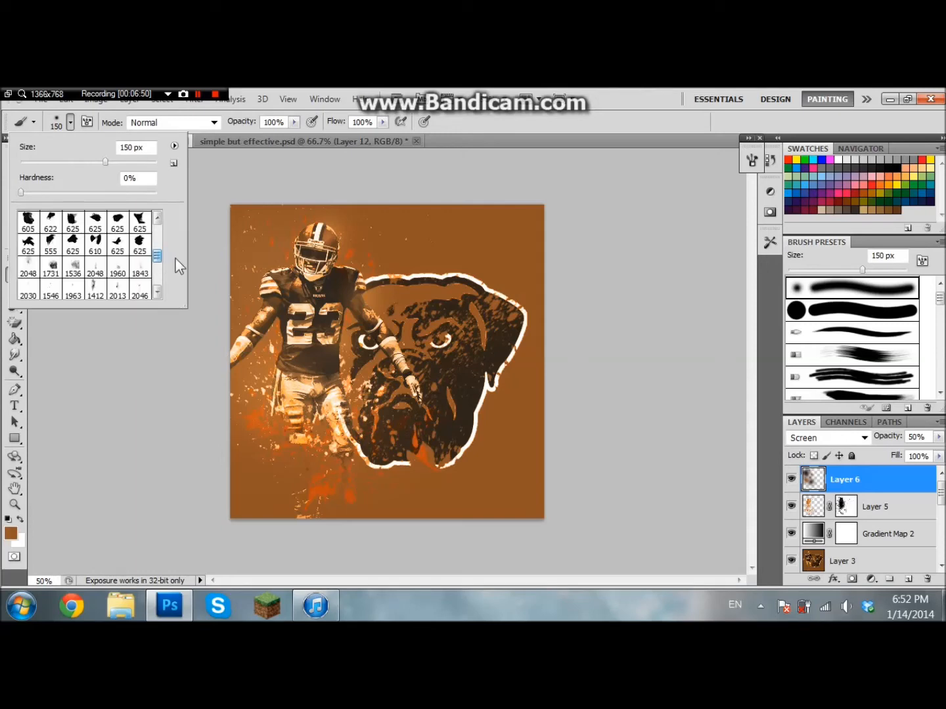
click(95, 266)
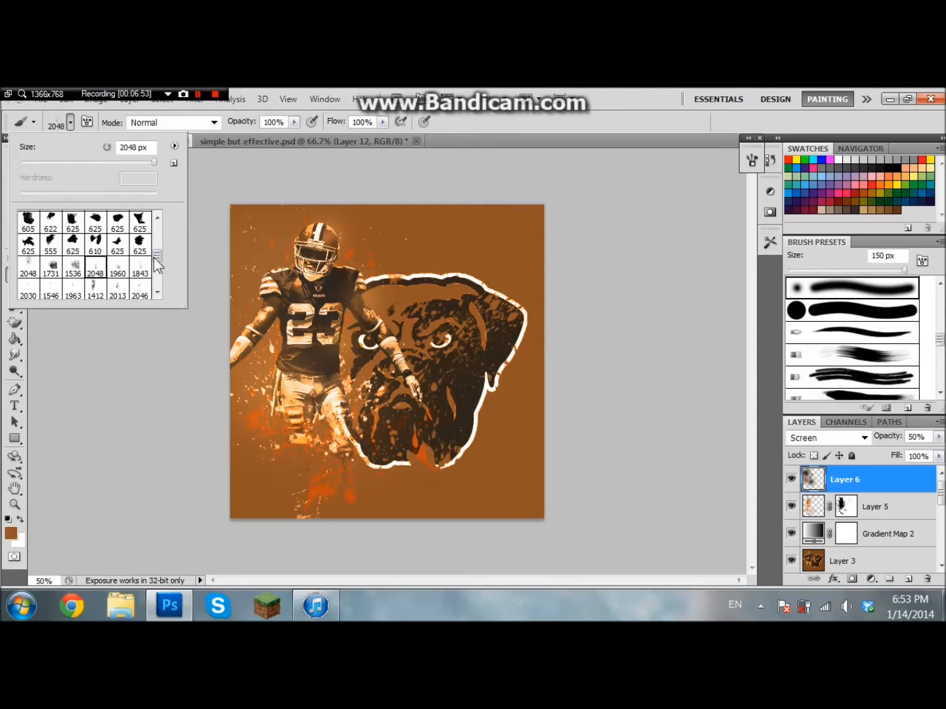
drag(157, 264, 156, 269)
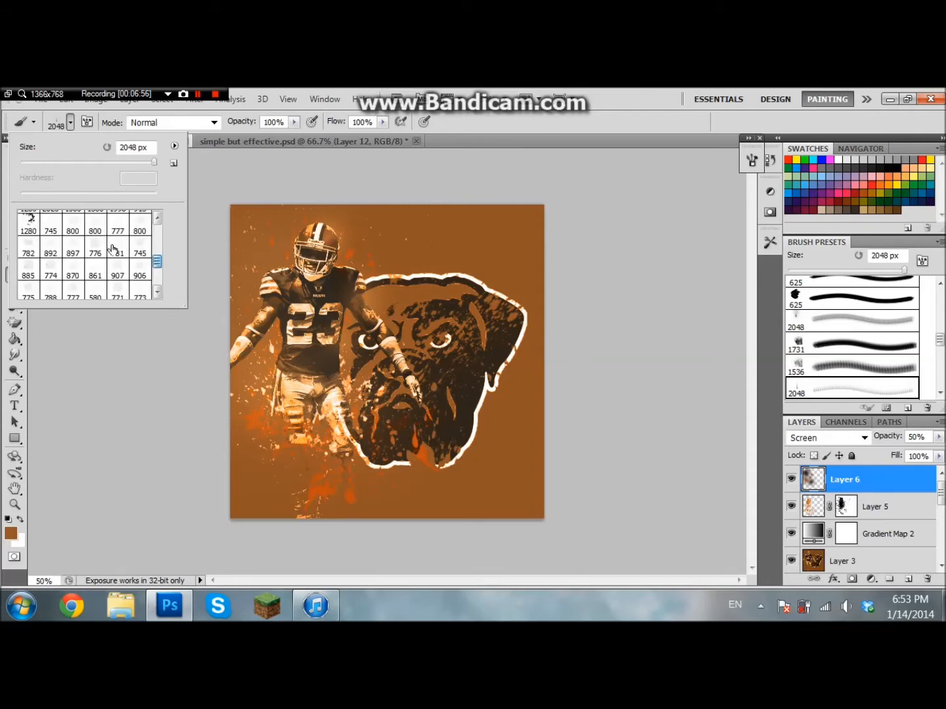
click(118, 266)
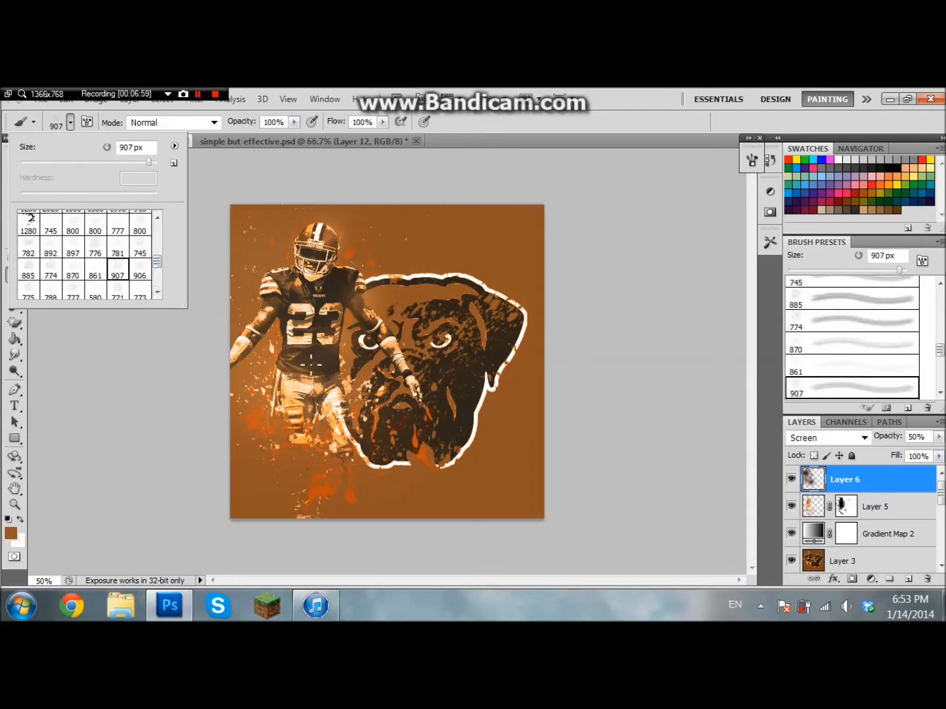
click(104, 370)
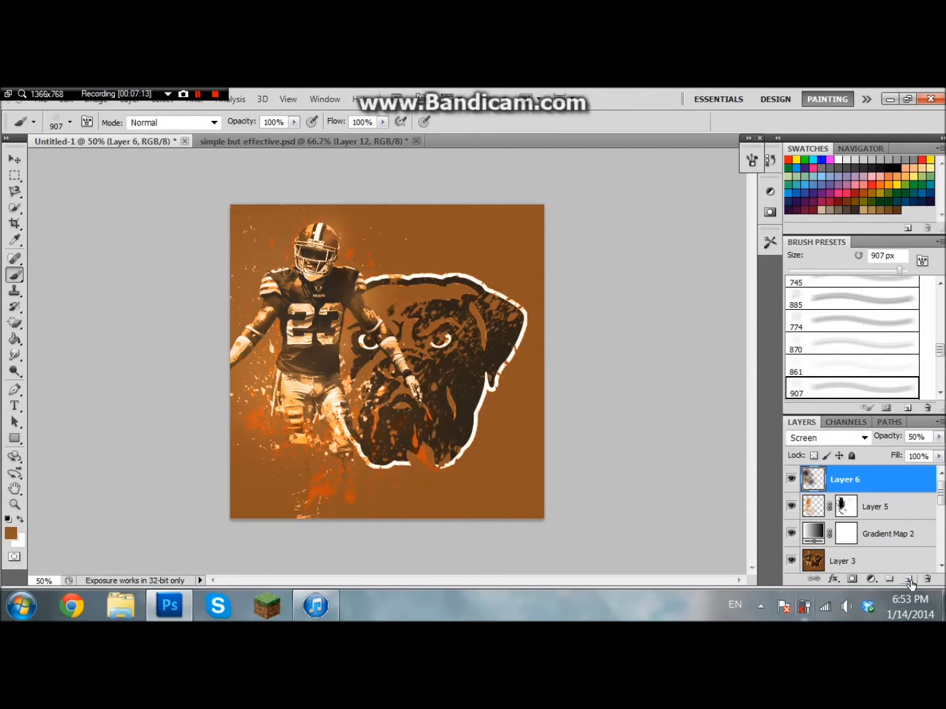
- In simple but effective.psd, show Layer 11 and examine its blending mode and opacity, and return to Untitled-1
click(235, 143)
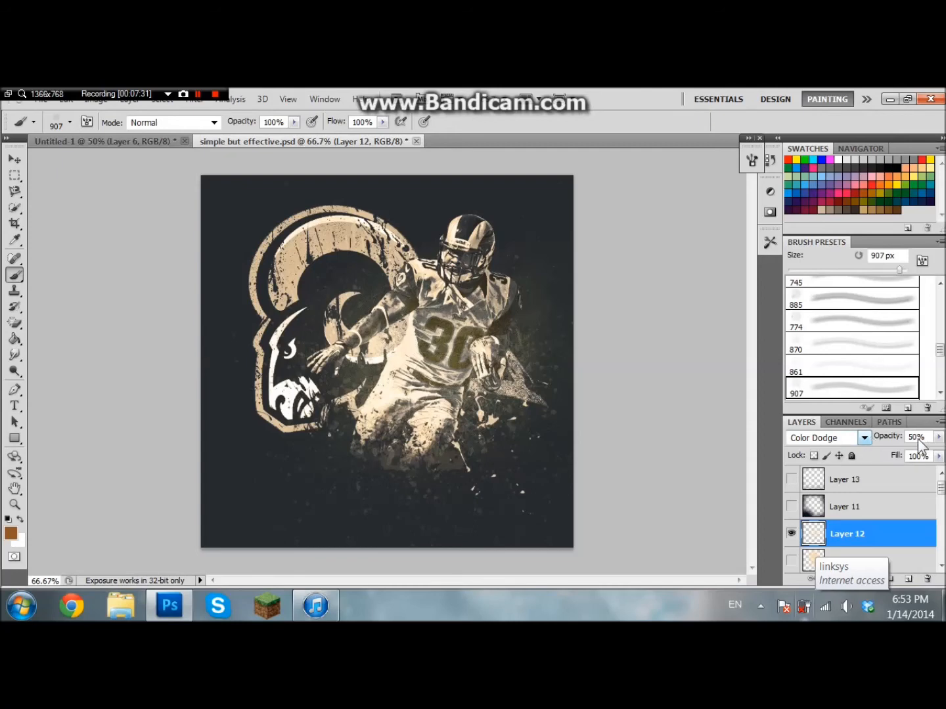
click(791, 511)
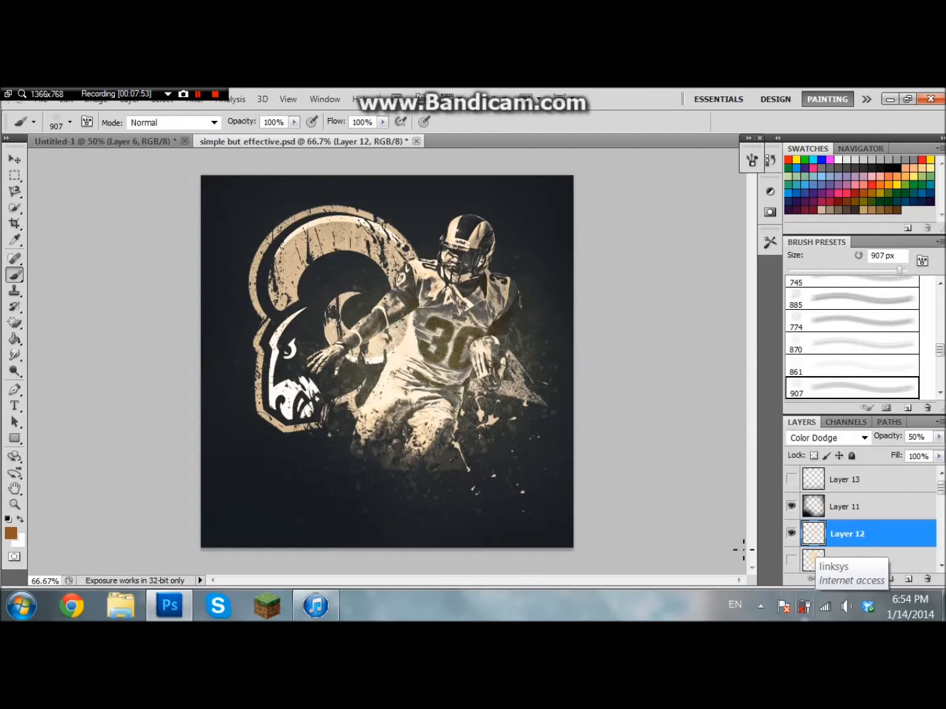
click(820, 507)
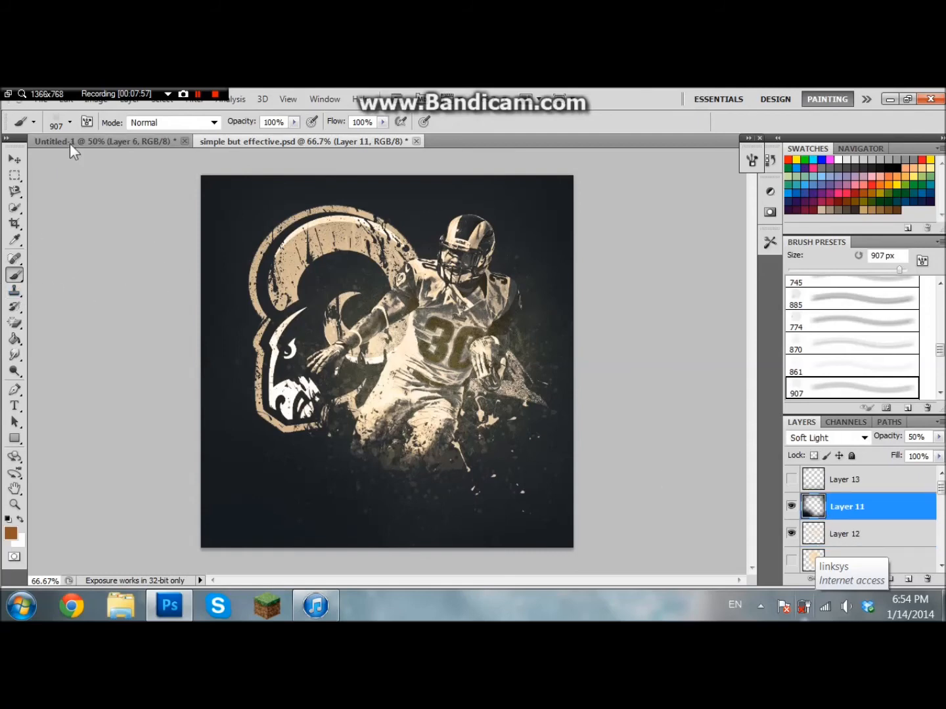
click(812, 477)
click(854, 506)
click(139, 142)
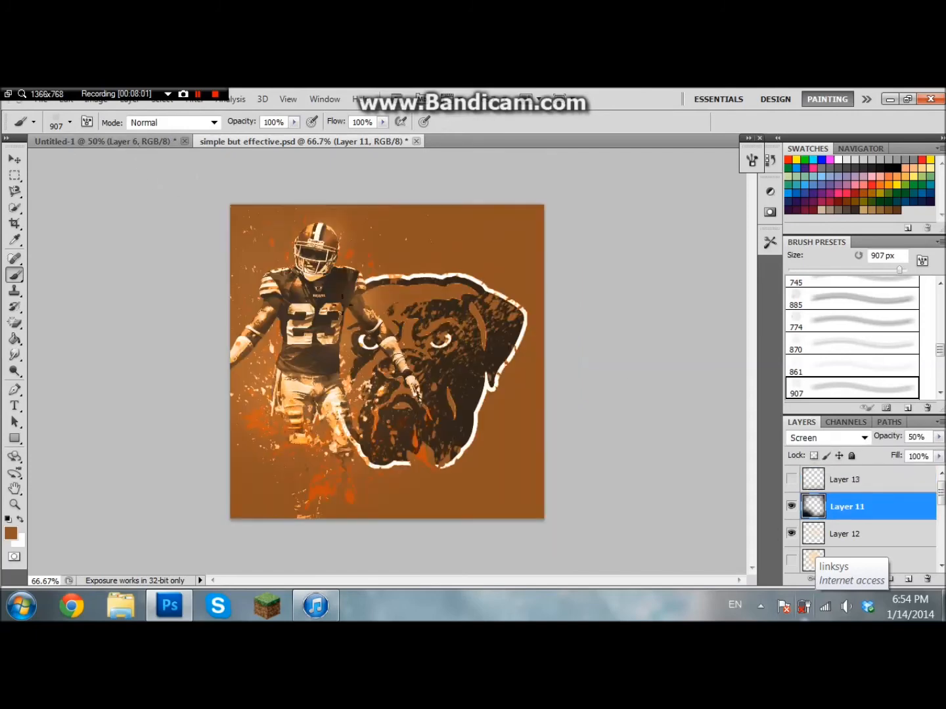
- Add a new layer on top of Layer 6 in Untitled-1 and stamp all visible layers into it
click(908, 580)
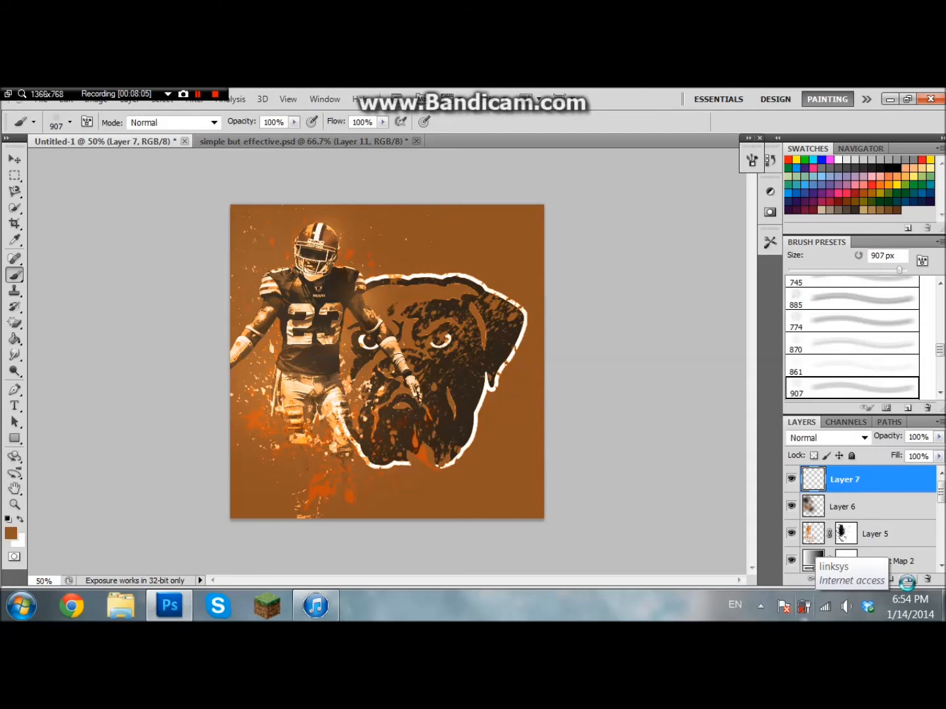
key(ctrl+shift+alt+e)
- Apply a Lens Correction vignette with amount -33 and midpoint +38 to the merged Layer 7, and compare the image with the layer hidden and shown
click(199, 95)
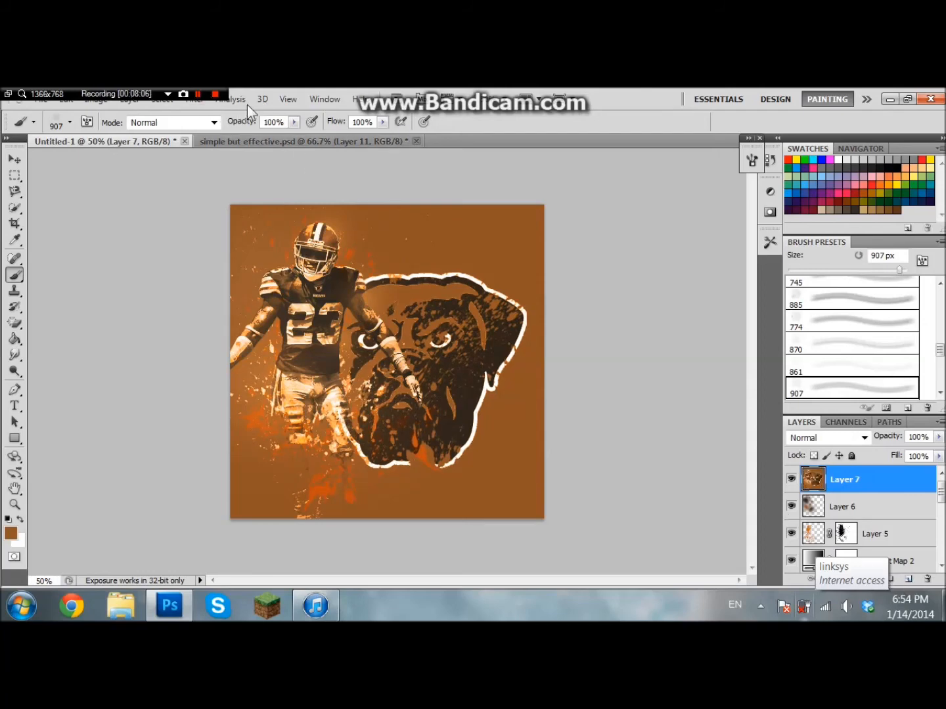
click(192, 99)
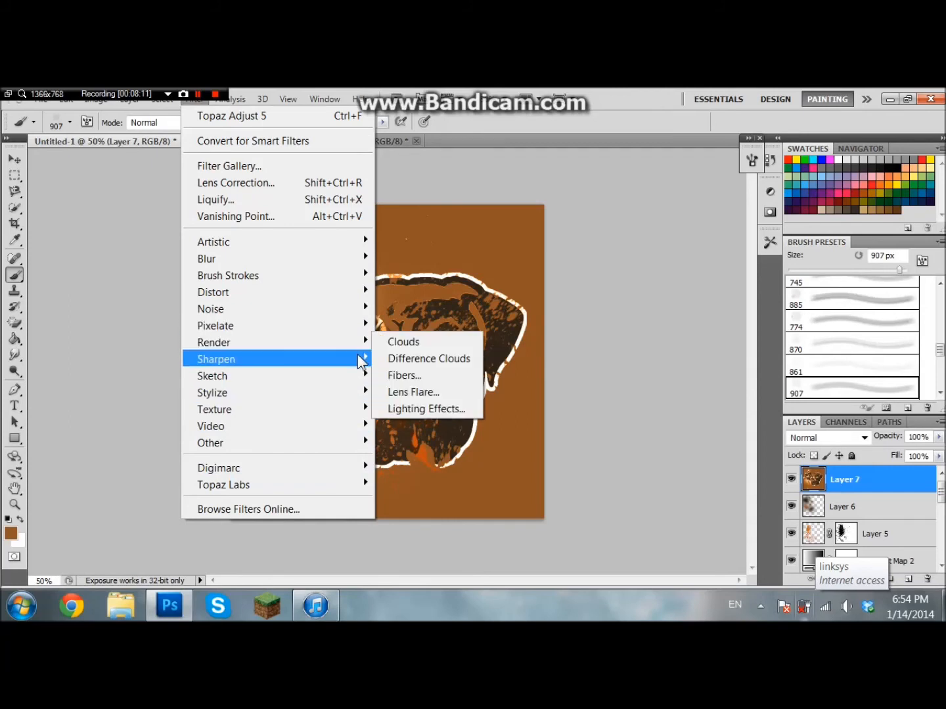
mouse_move(358, 348)
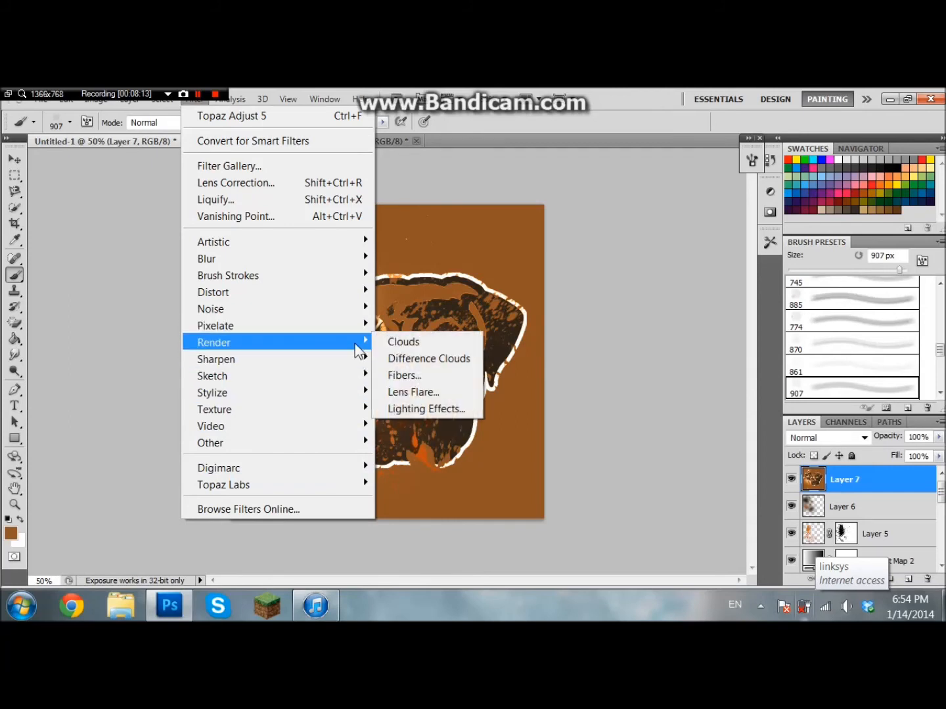
click(356, 182)
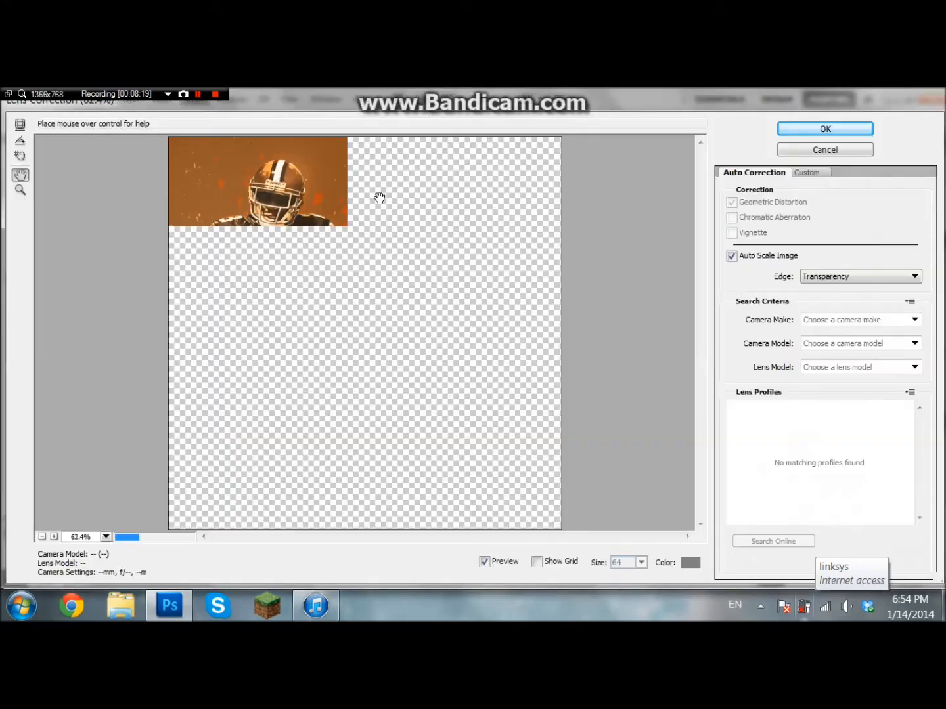
click(817, 171)
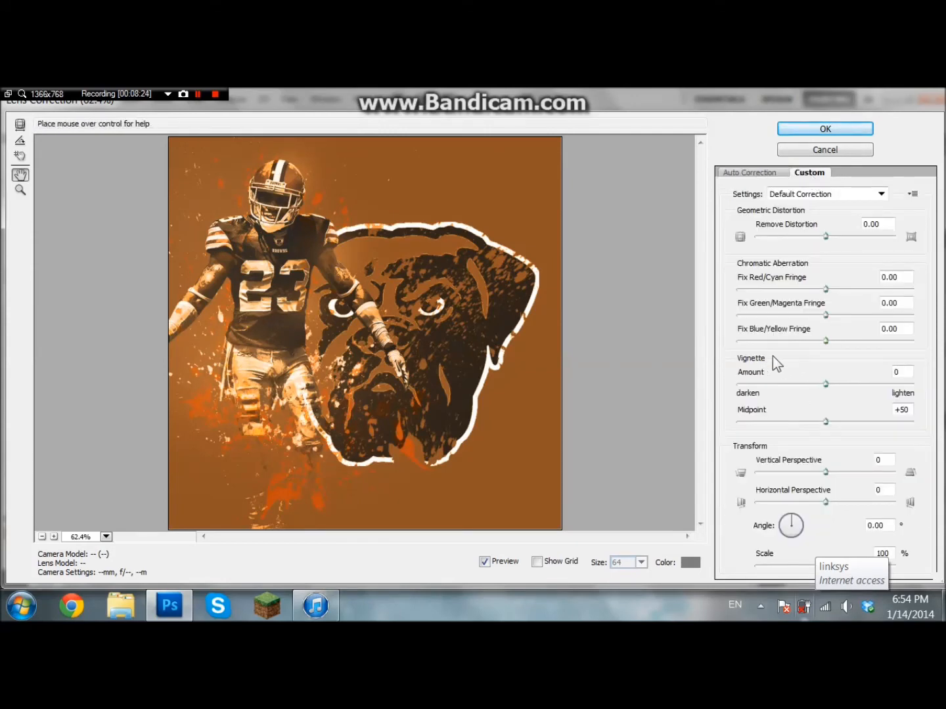
drag(829, 386, 814, 389)
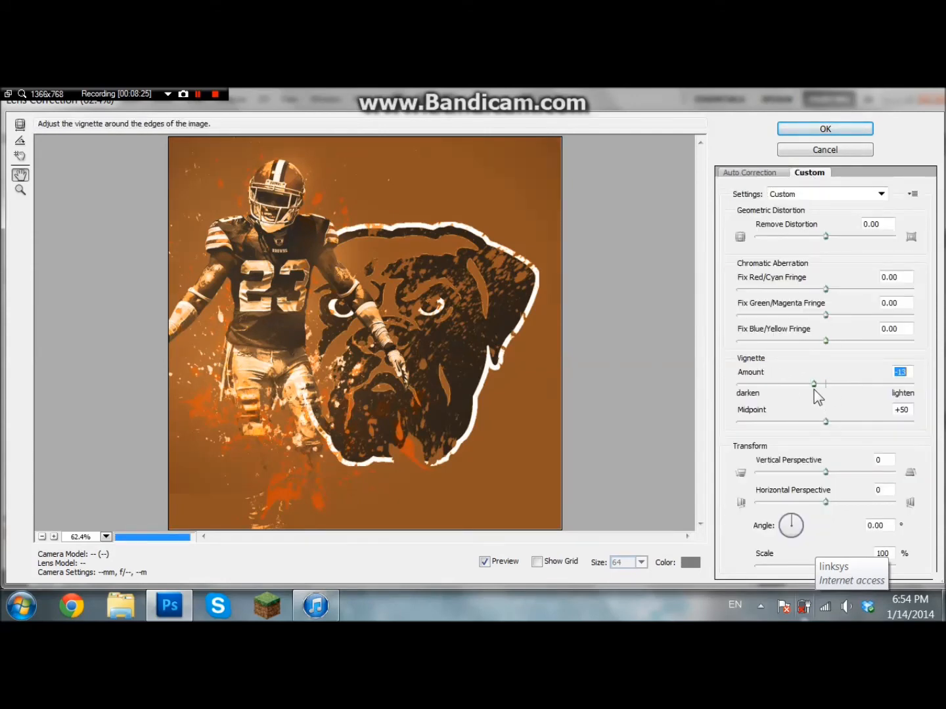
drag(814, 388, 798, 394)
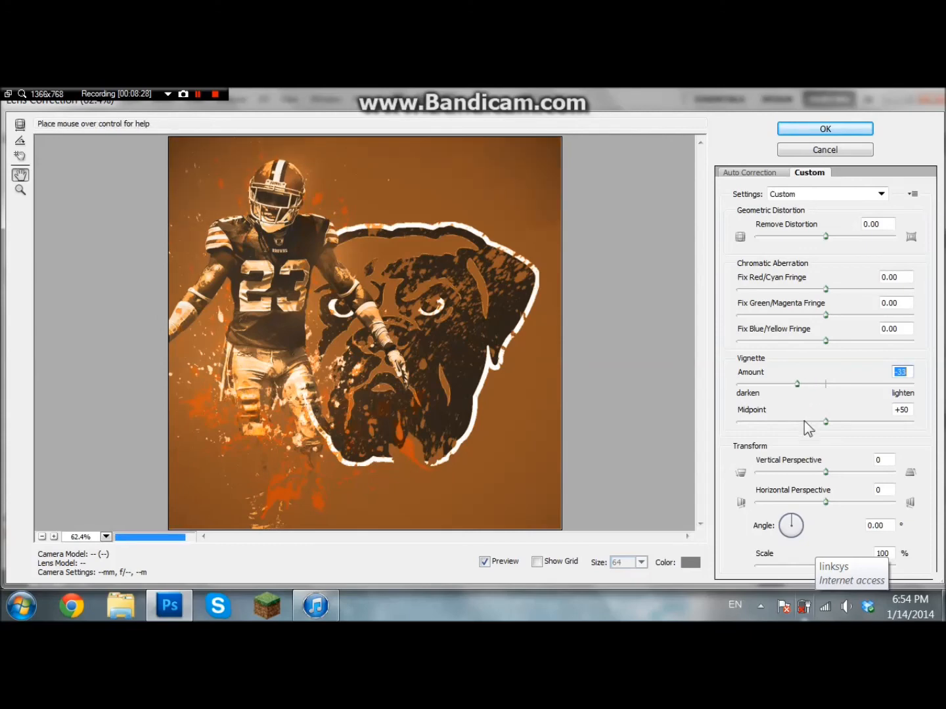
click(804, 422)
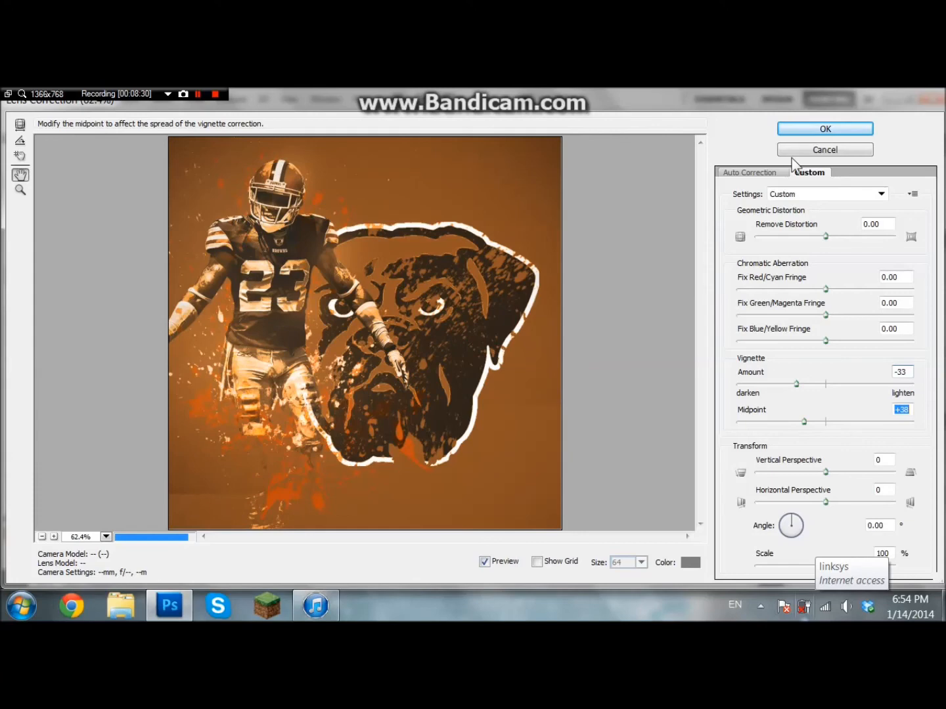
click(808, 129)
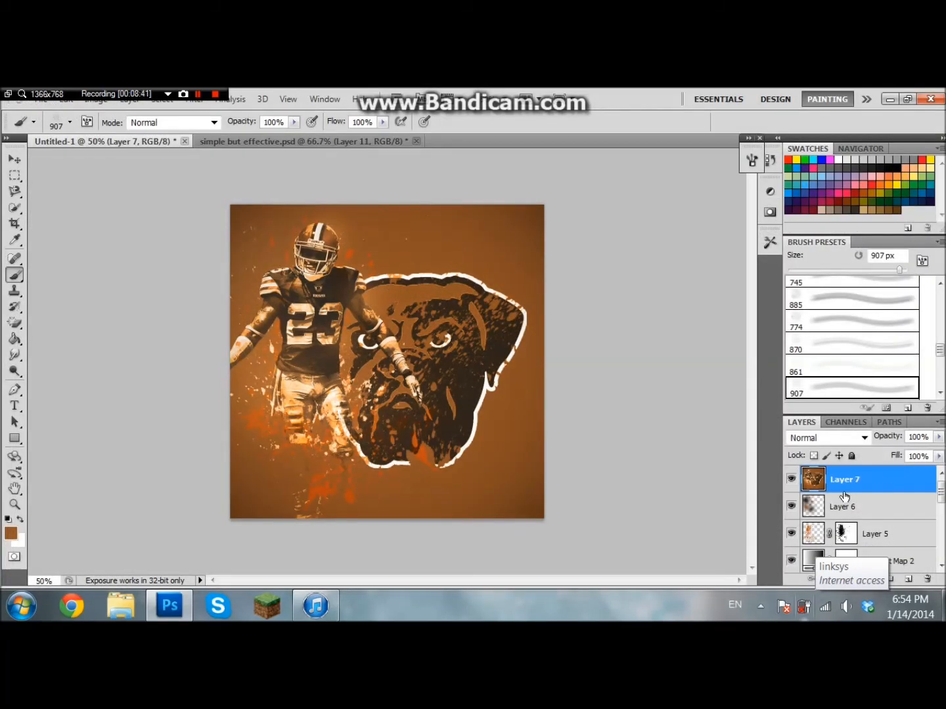
click(792, 487)
click(792, 487)
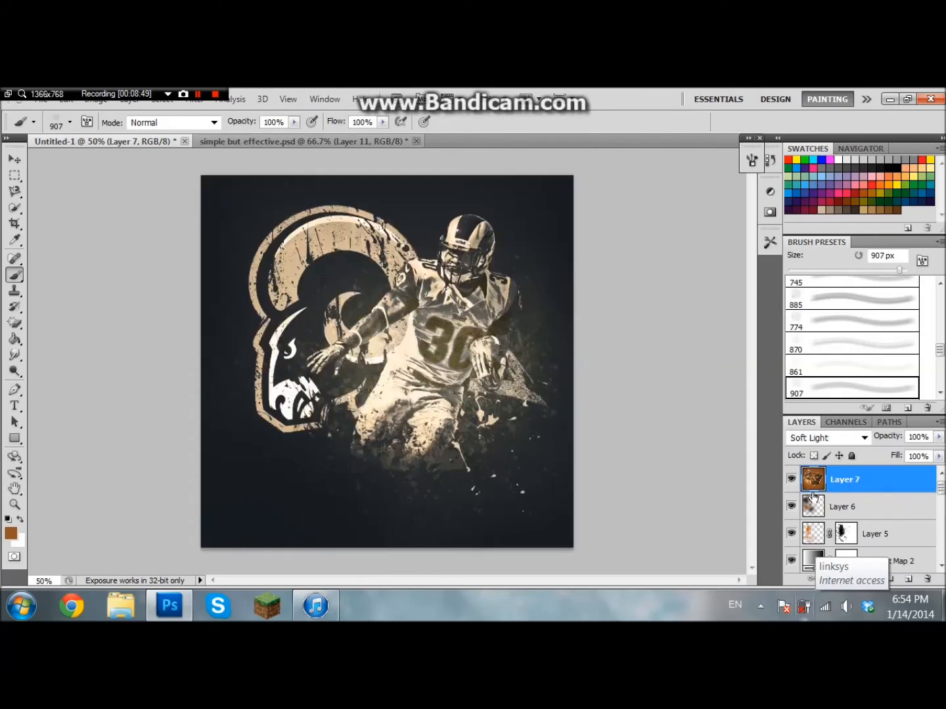
- In simple but effective.psd, select and show Layer 13 to examine its blending mode and opacity, and return to Untitled-1
click(859, 488)
click(790, 485)
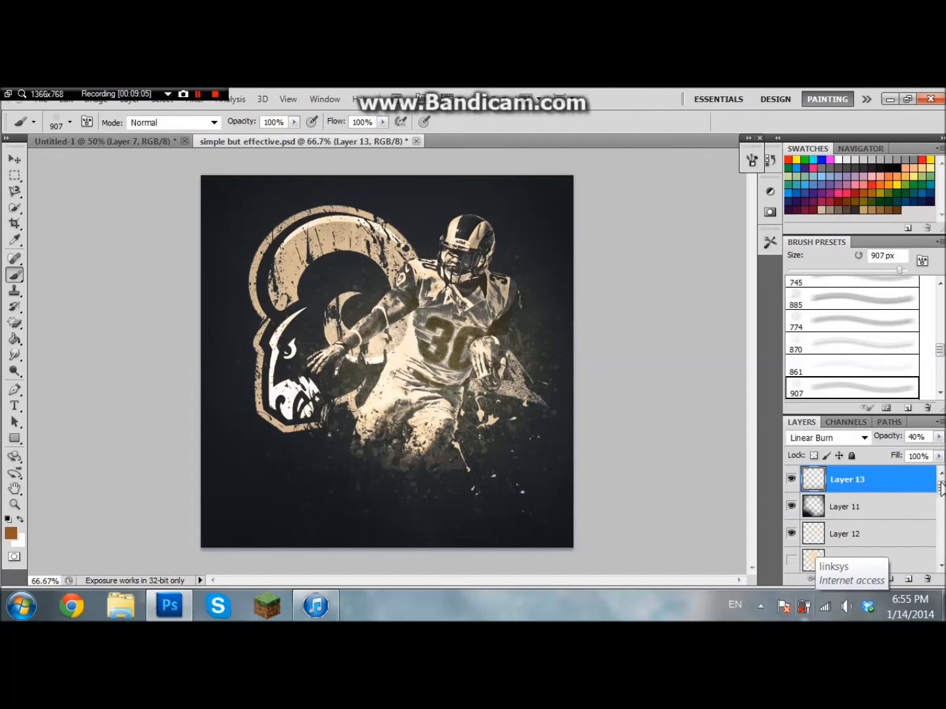
click(109, 140)
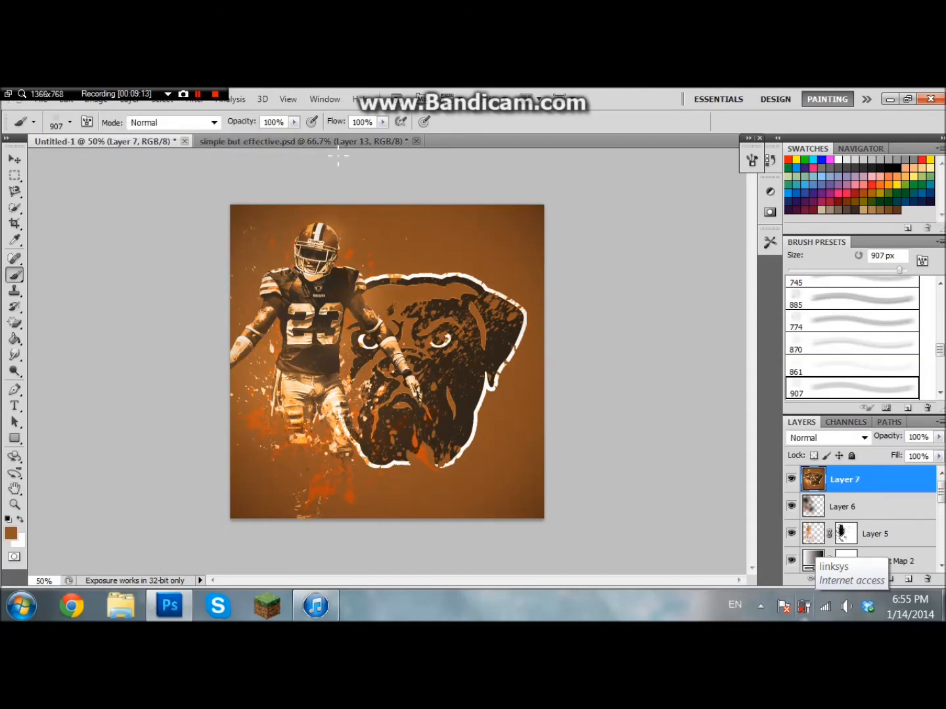
- Compare the finished look of simple but effective.psd with the Untitled-1 graphic, ending on Untitled-1
key(ctrl+Tab)
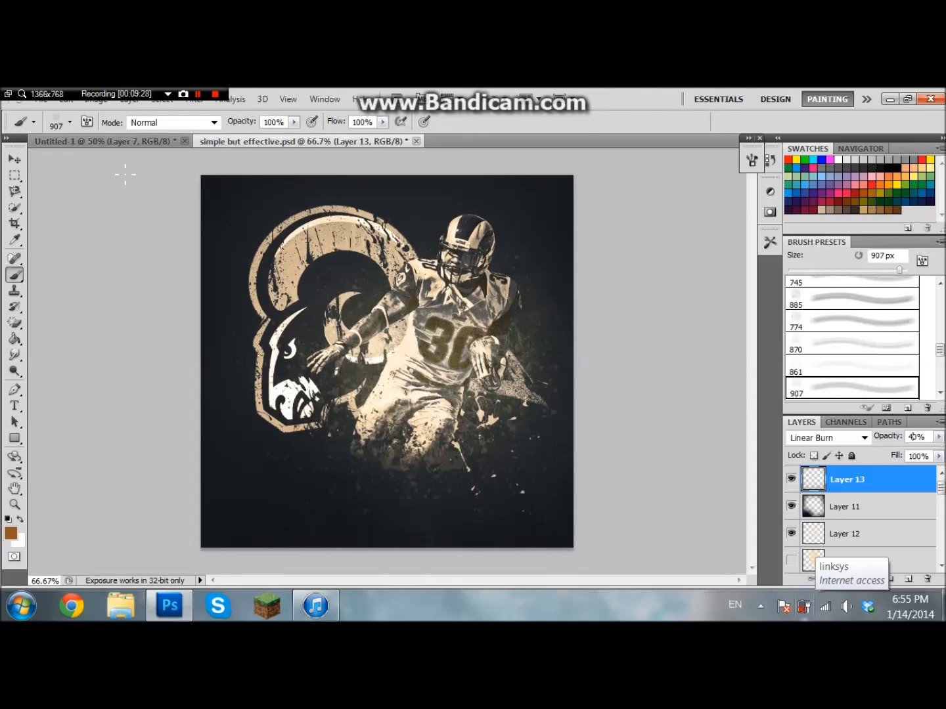
click(103, 143)
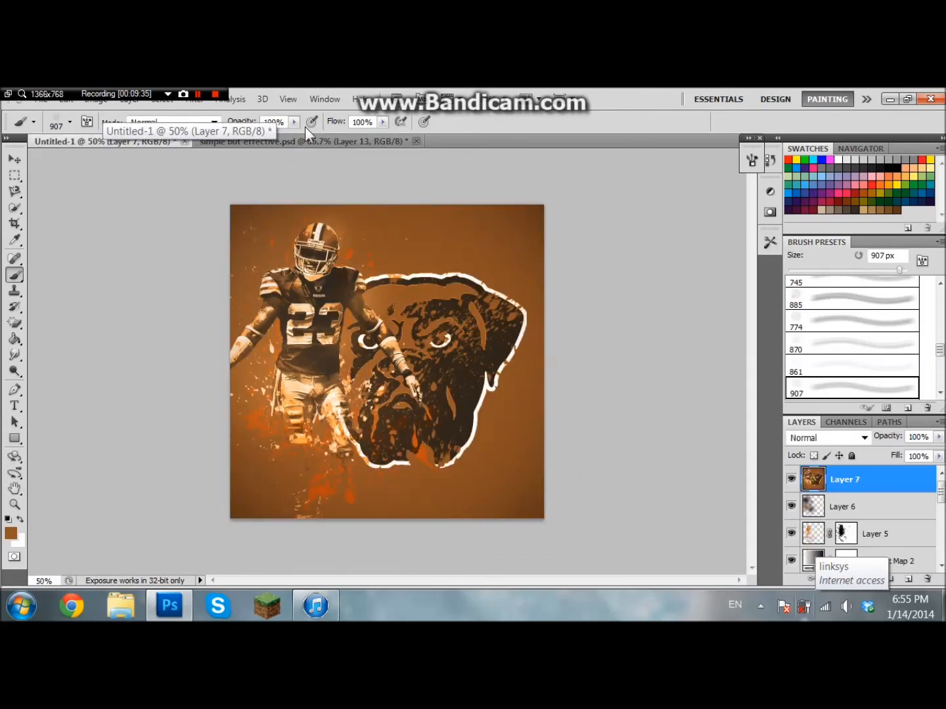
click(312, 142)
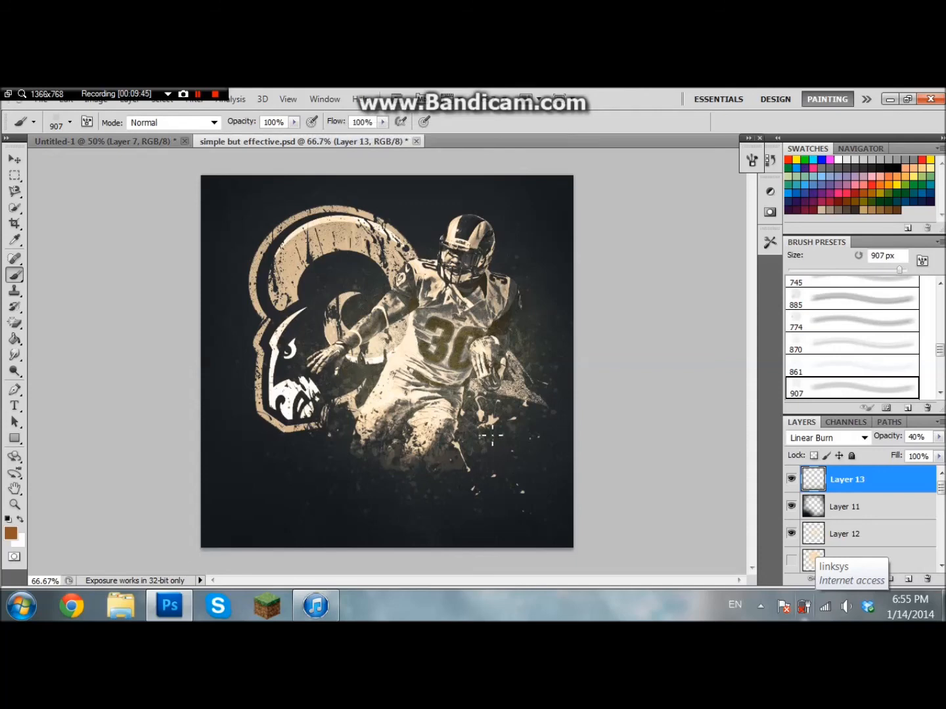
click(68, 139)
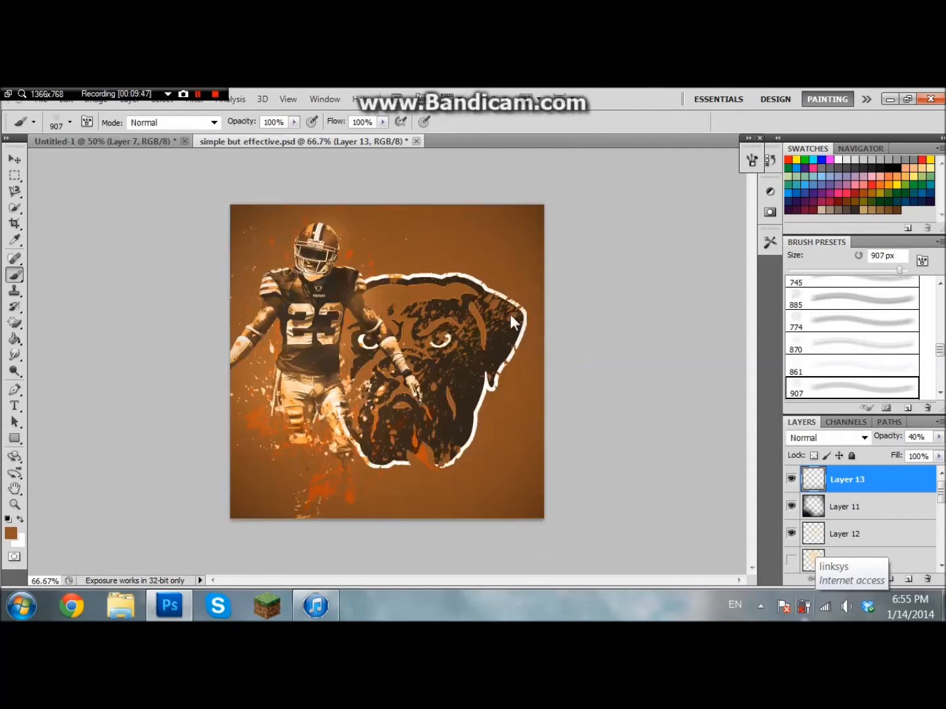